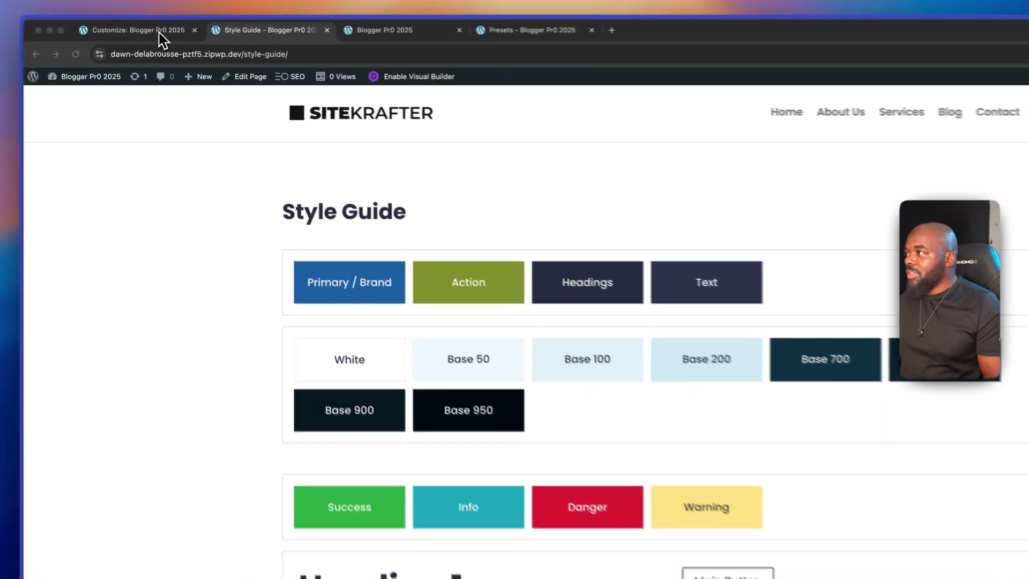
Compare the Customizer's layout settings with the Style Guide page's colour swatches
click(159, 33)
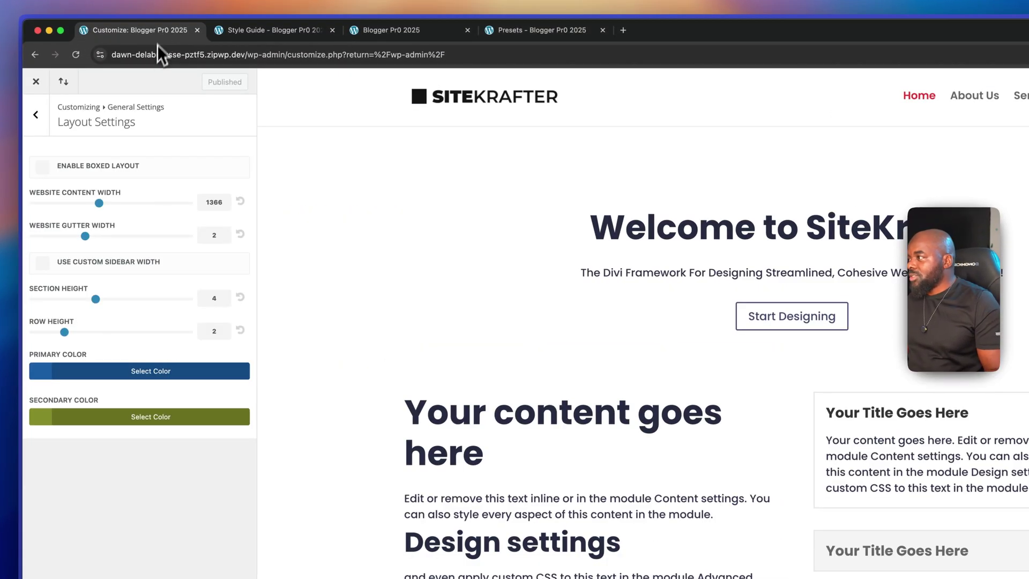
click(37, 117)
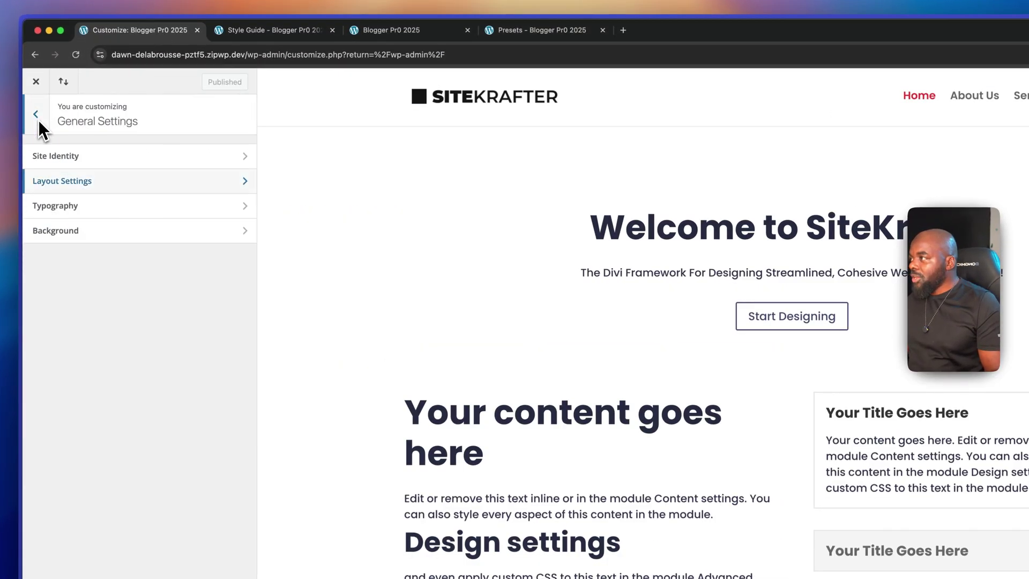
click(79, 182)
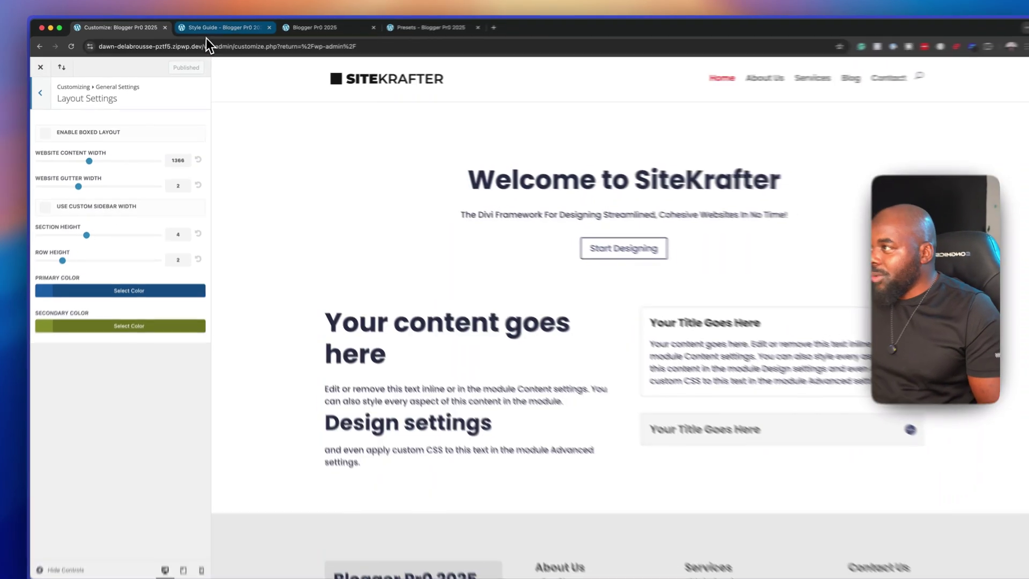
click(213, 29)
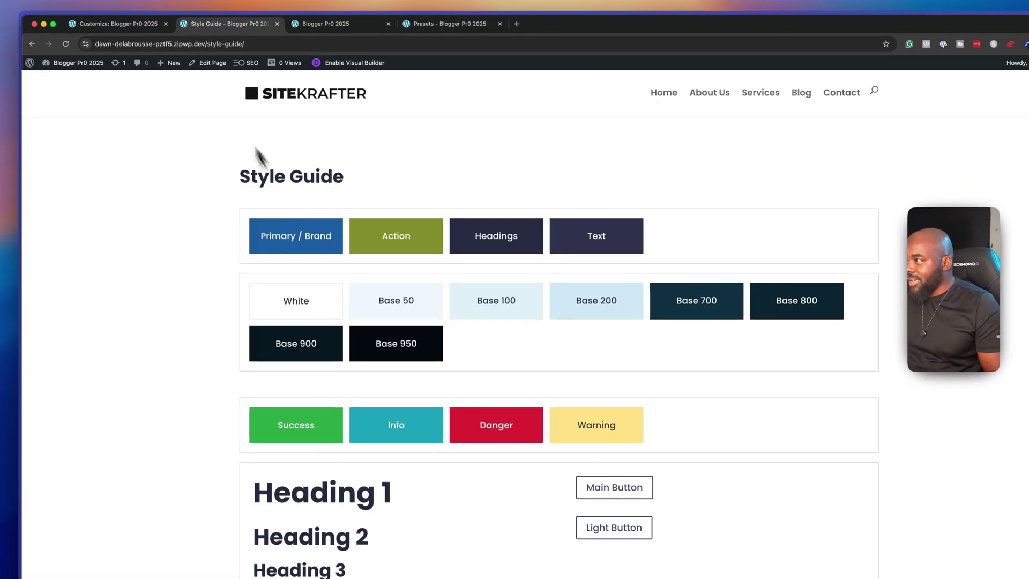
click(155, 25)
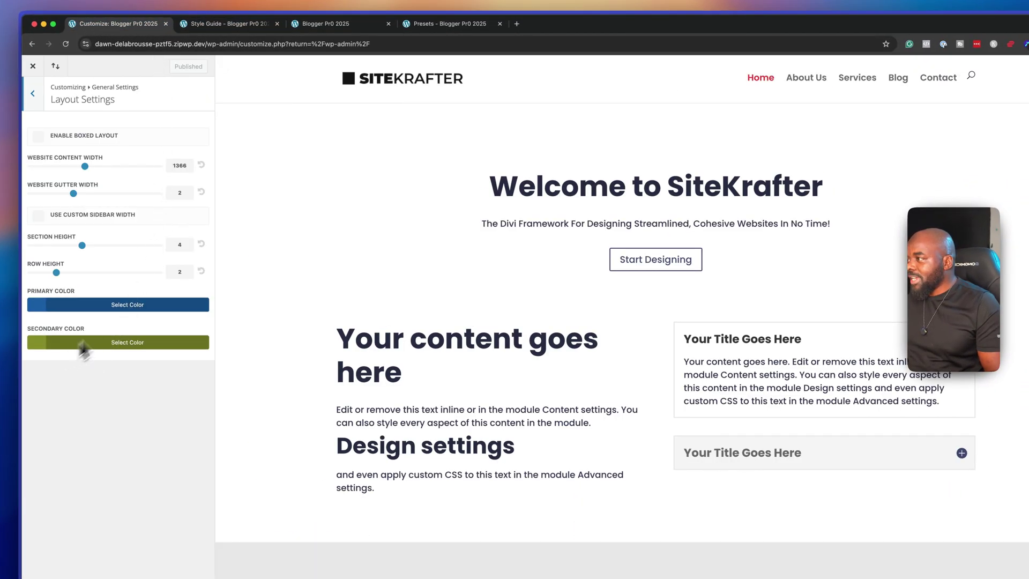
click(252, 30)
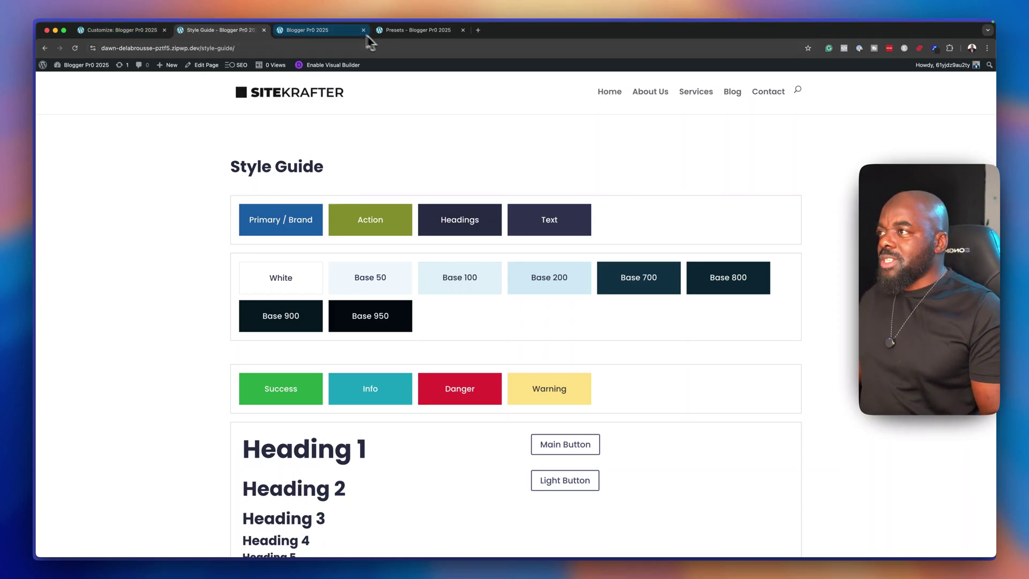
Change the primary colour from blue to crimson #c4214c, publish, and reload the Style Guide
click(135, 30)
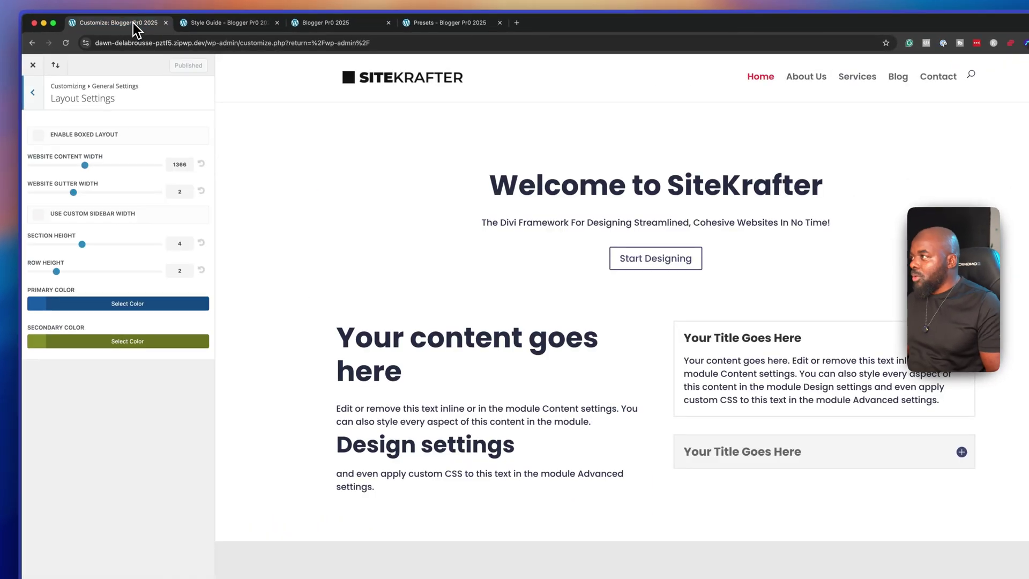
click(40, 307)
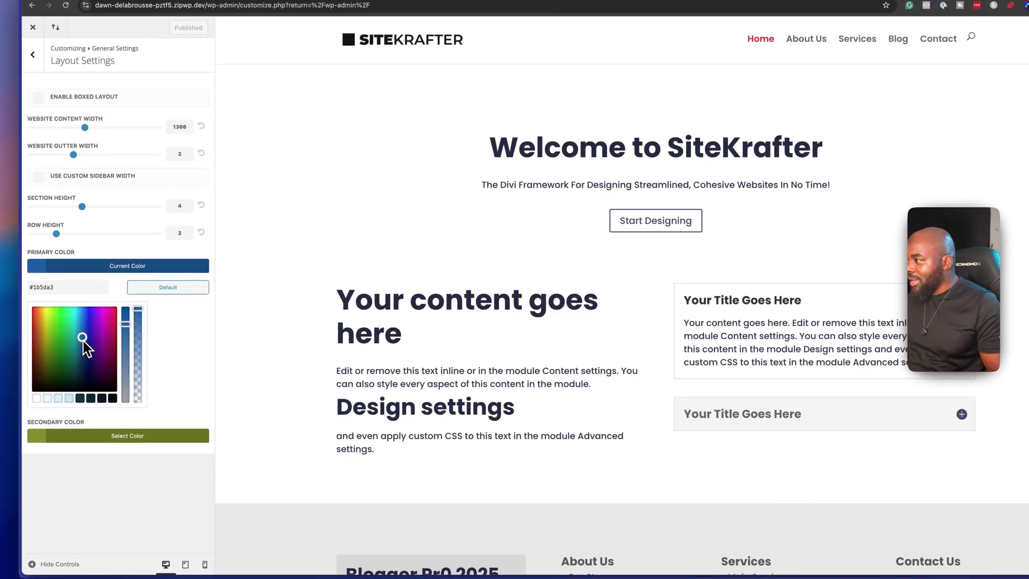
drag(83, 346, 126, 337)
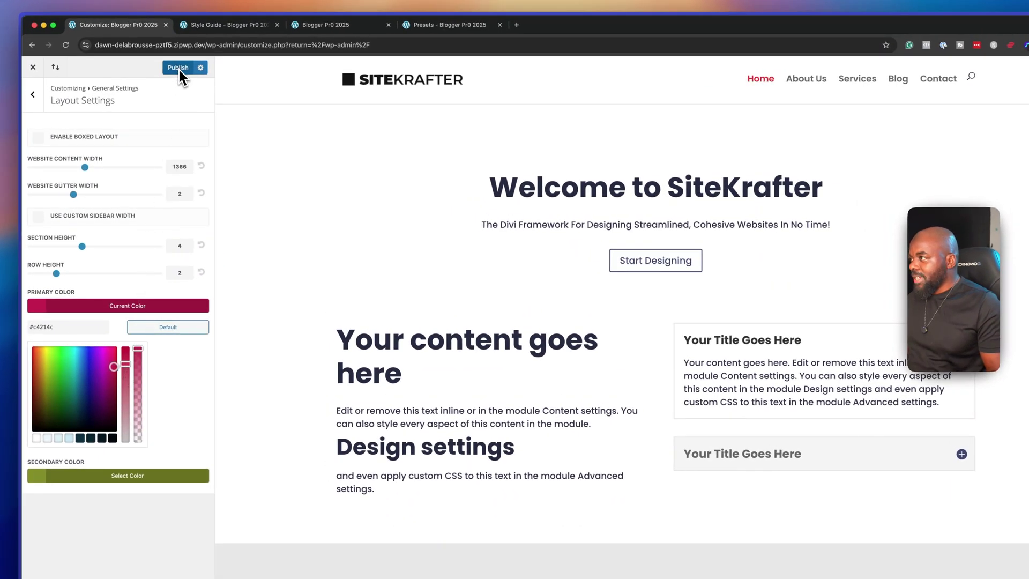
click(178, 67)
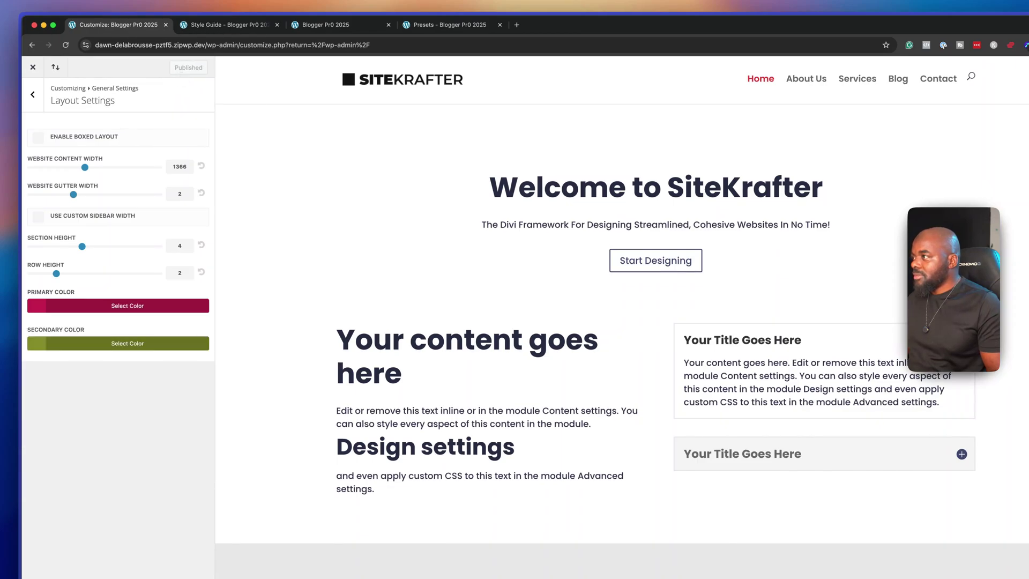
click(228, 26)
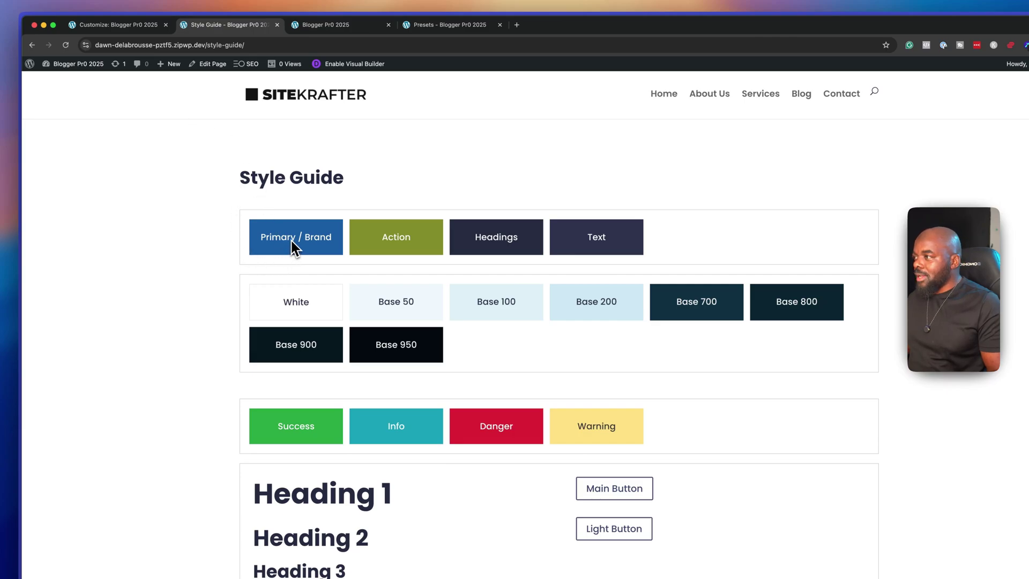
click(65, 46)
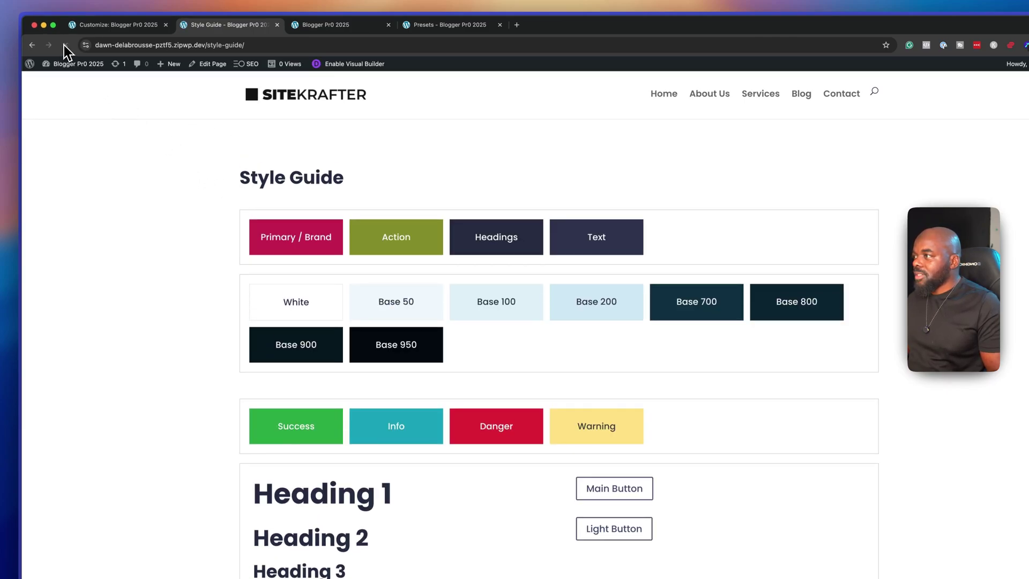
Change the secondary colour from olive green to medium blue #346aad and publish it
click(125, 25)
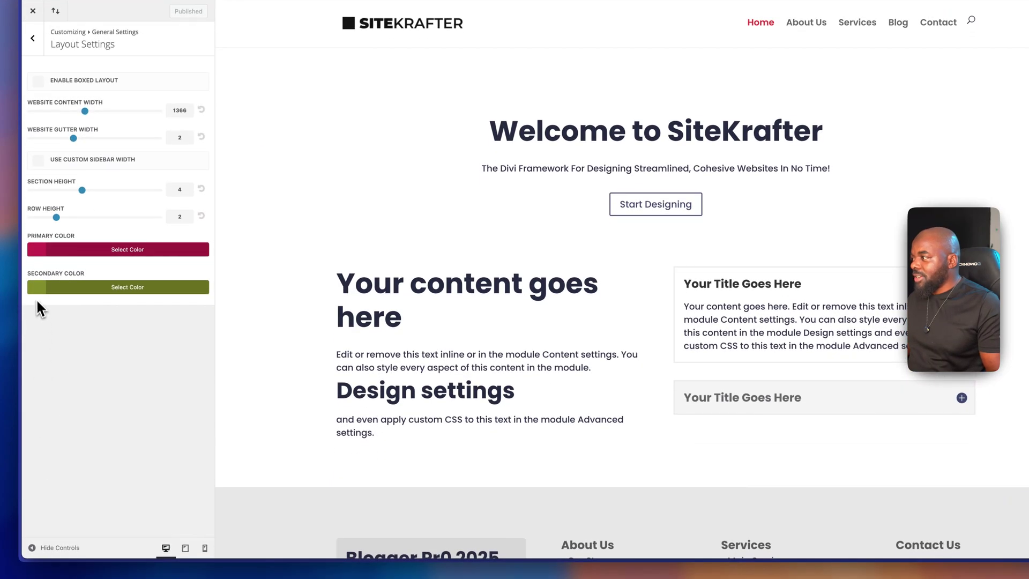
click(38, 286)
click(82, 354)
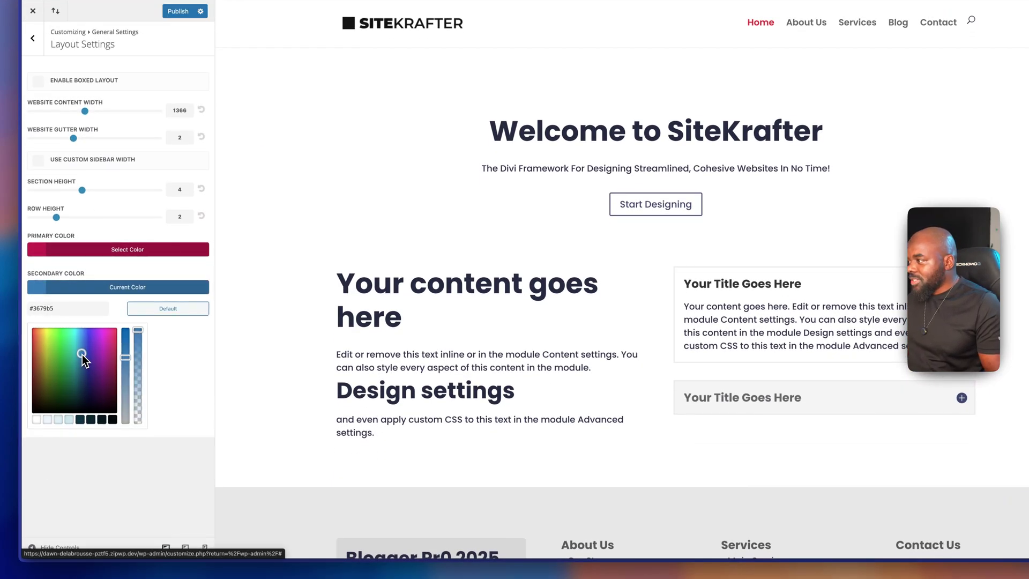
drag(82, 354, 89, 368)
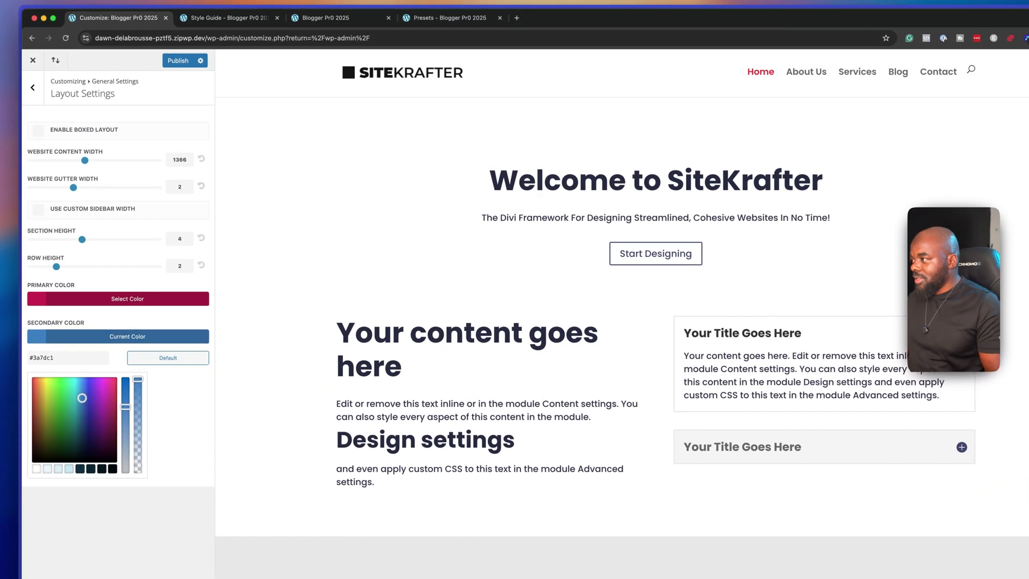
drag(83, 400, 81, 398)
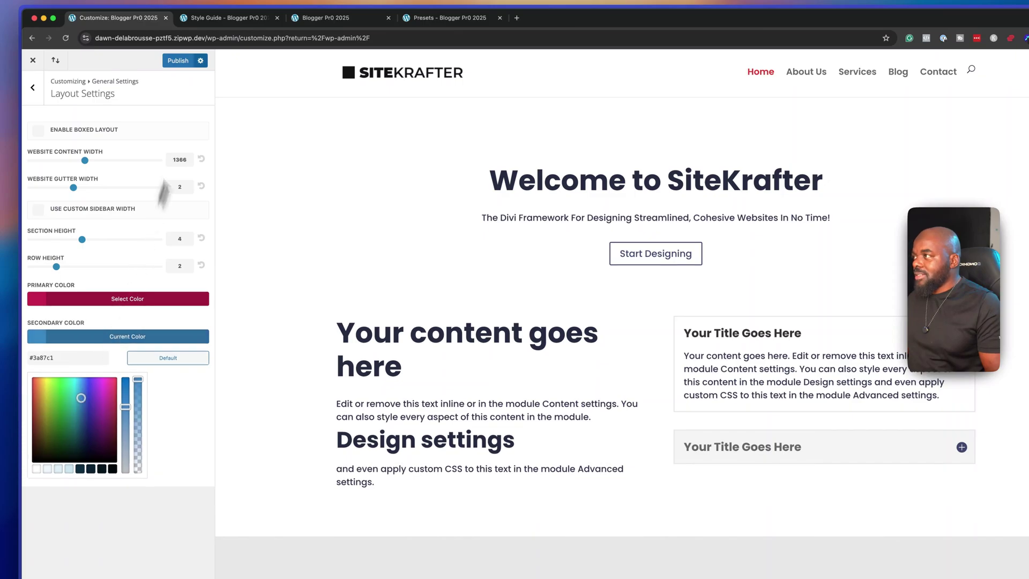
click(81, 402)
drag(81, 402, 83, 405)
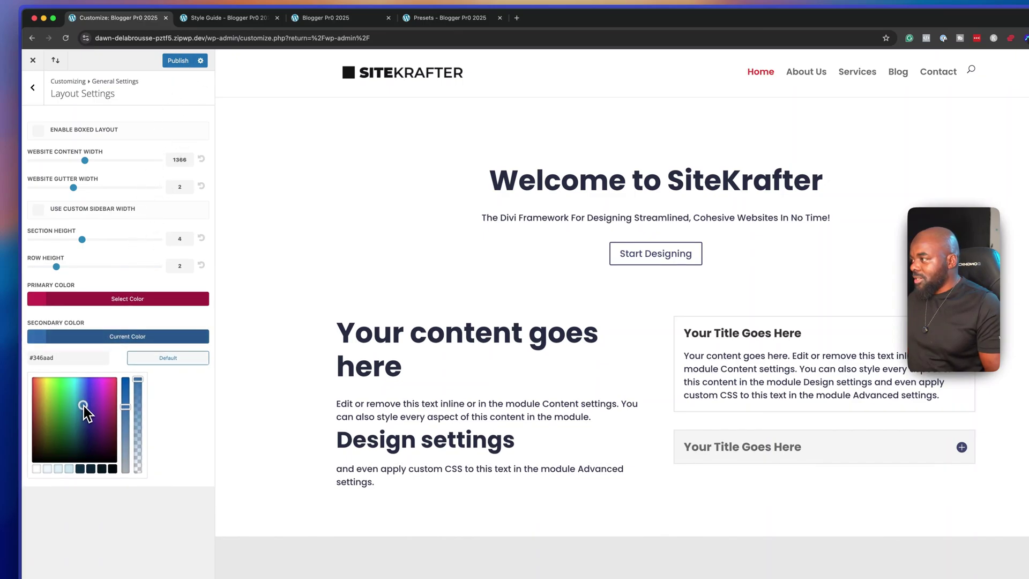
click(185, 62)
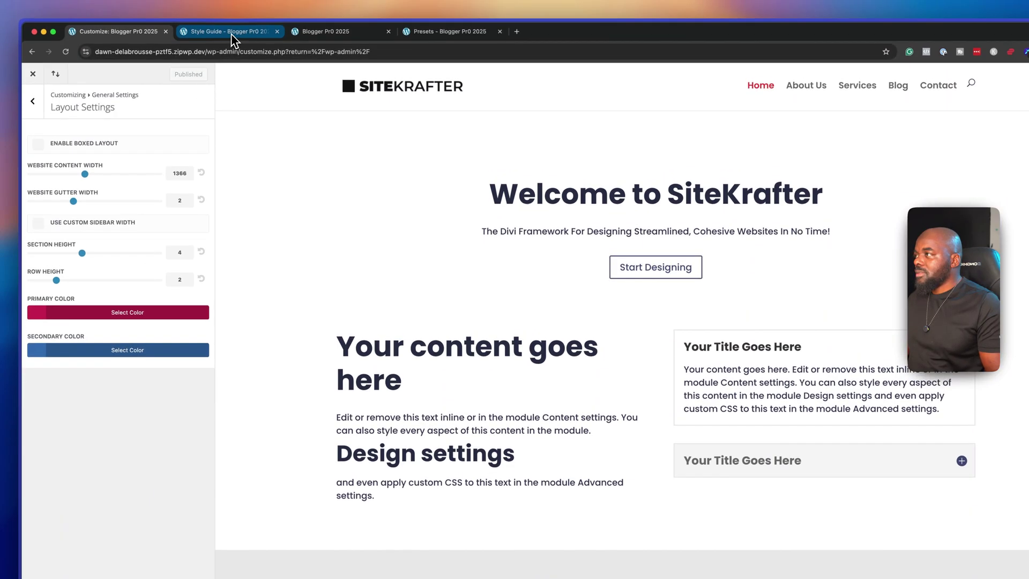
click(232, 34)
Reload the Style Guide so the Action swatch shows the new blue beside crimson
click(66, 54)
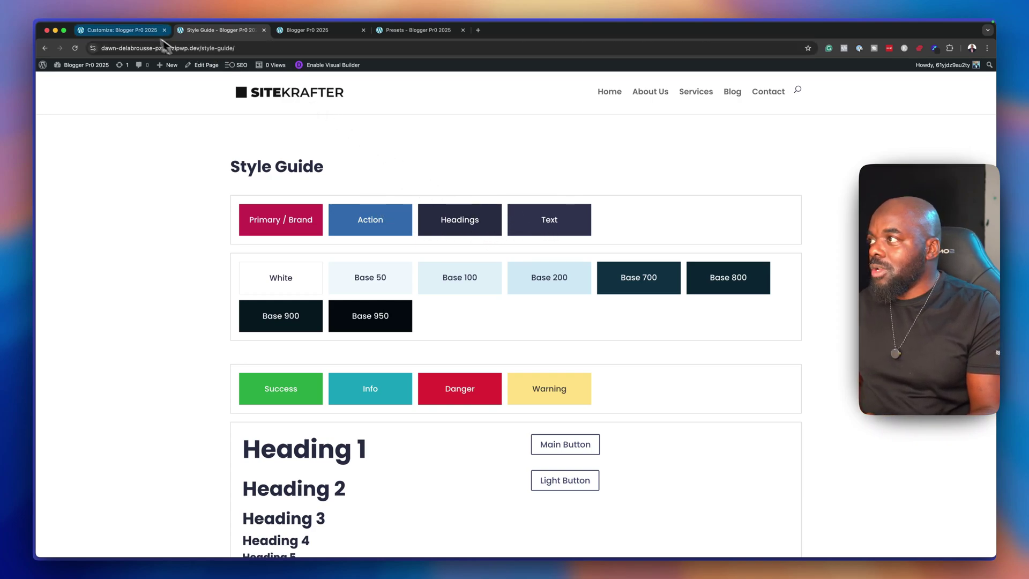
In Typography, try a deep navy heading colour, then reset it to the default
click(139, 30)
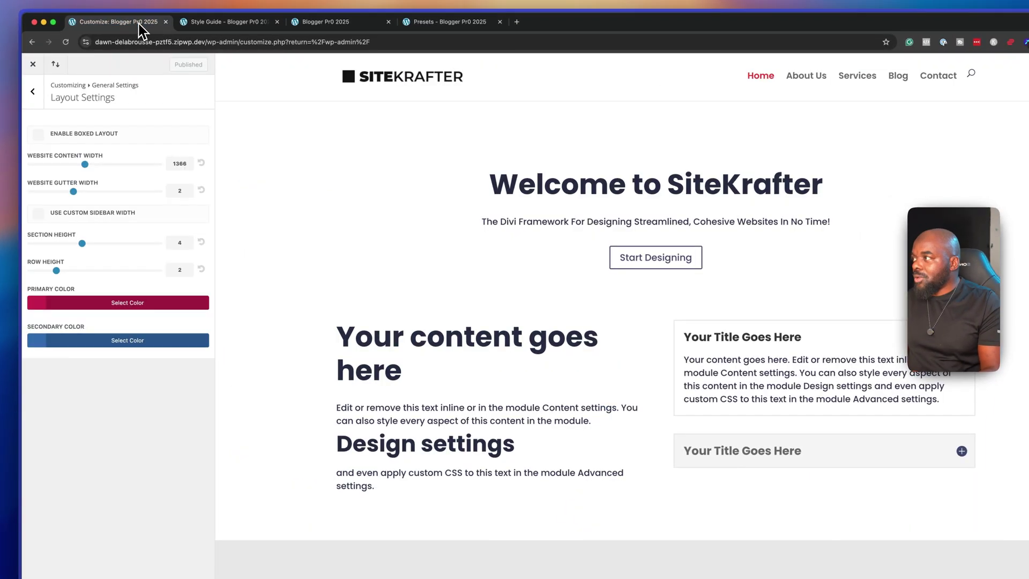
click(34, 92)
click(80, 165)
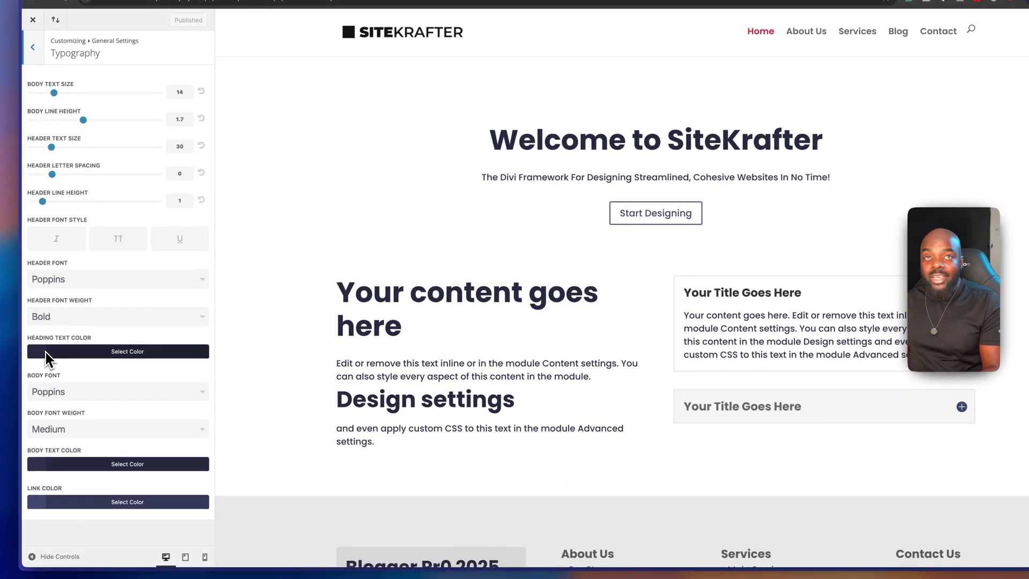
click(42, 353)
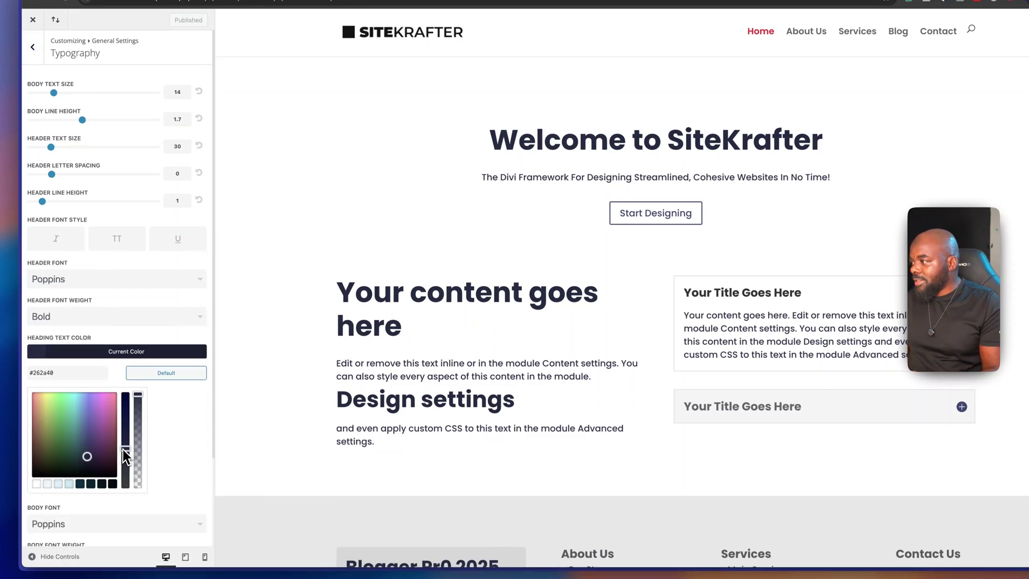
drag(125, 448, 125, 395)
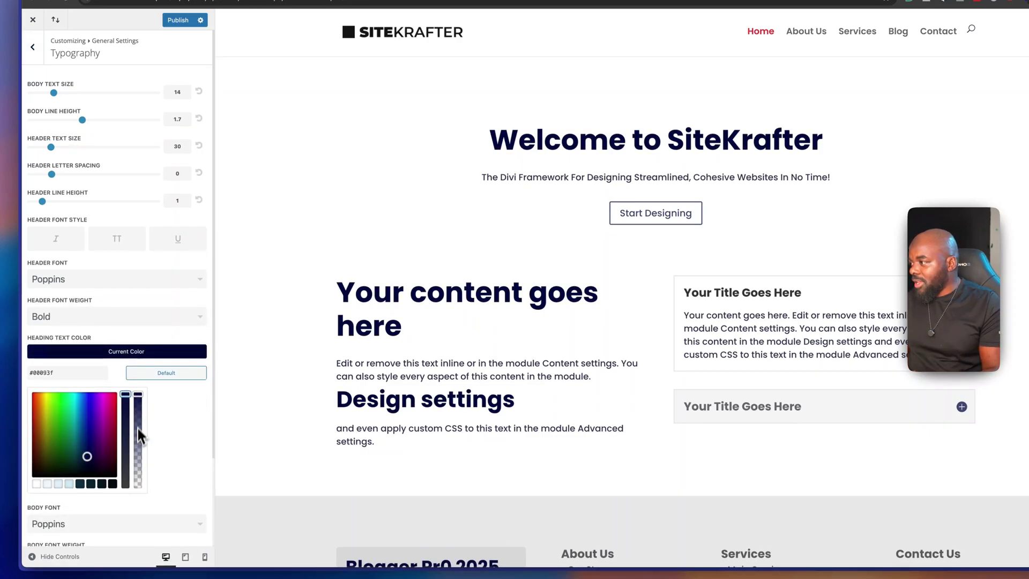
click(139, 396)
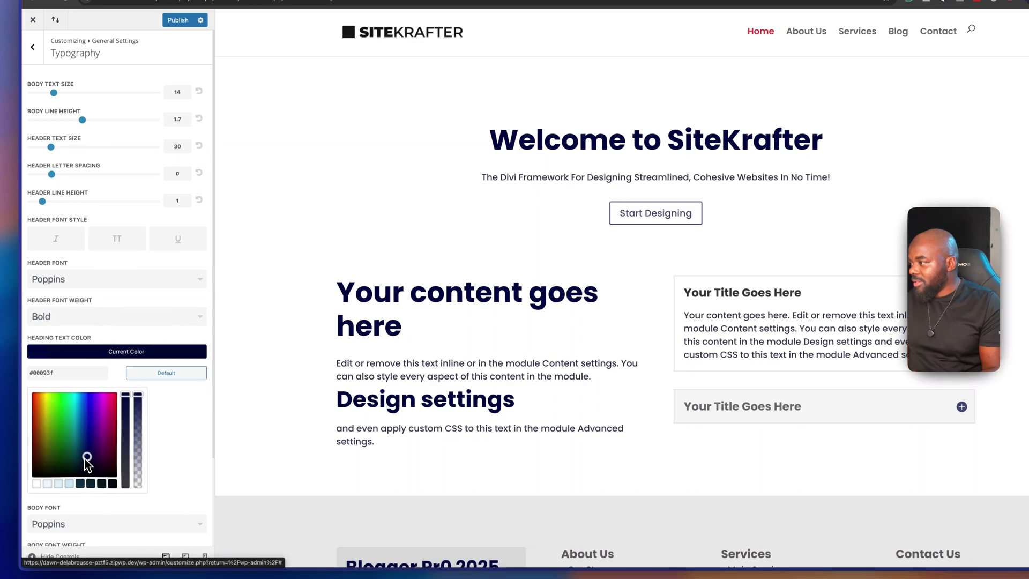
click(166, 372)
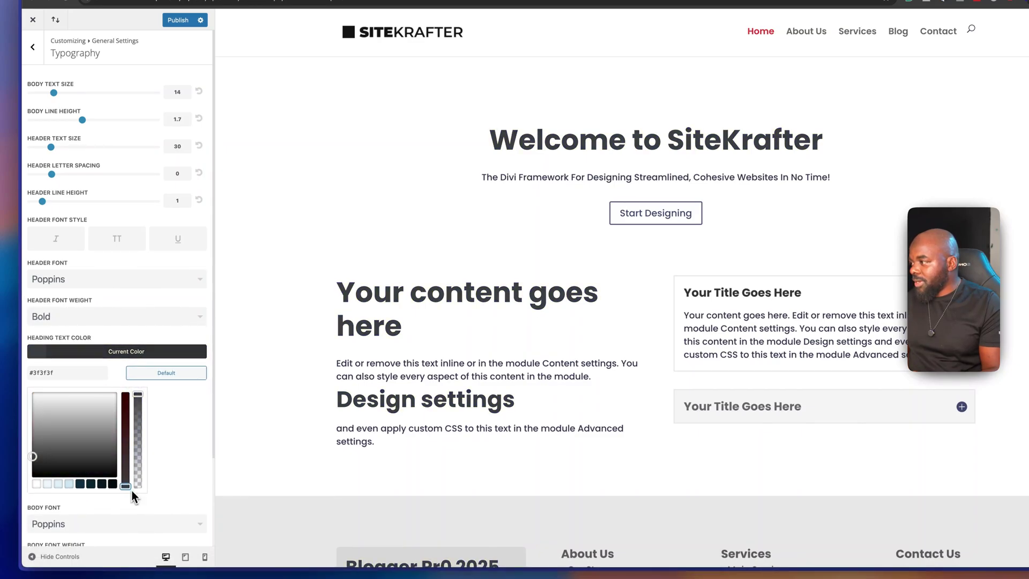
click(135, 501)
Set the heading text colour to dark grey #424242
click(48, 463)
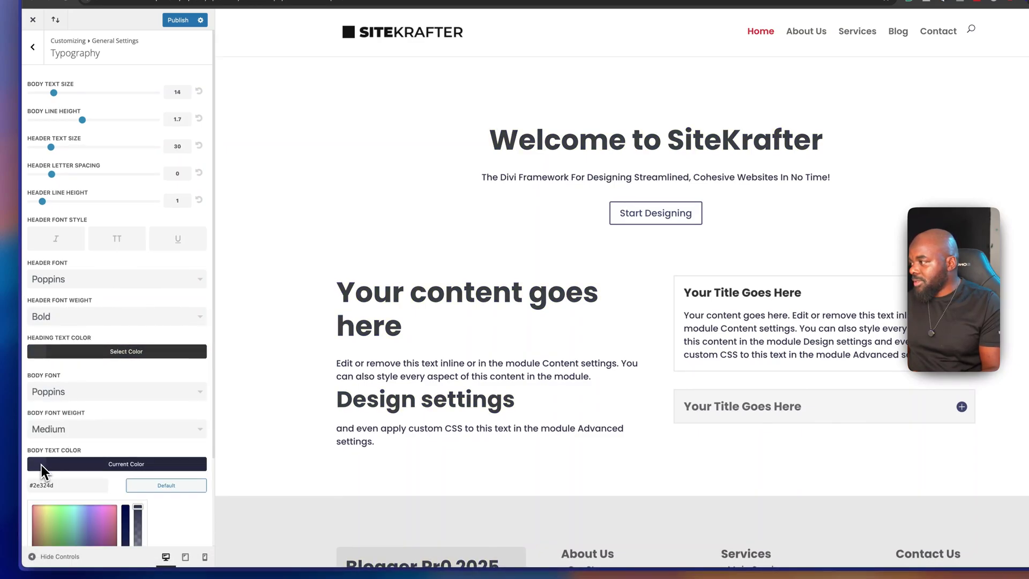
scroll(110, 477, down, 2)
scroll(112, 475, down, 1)
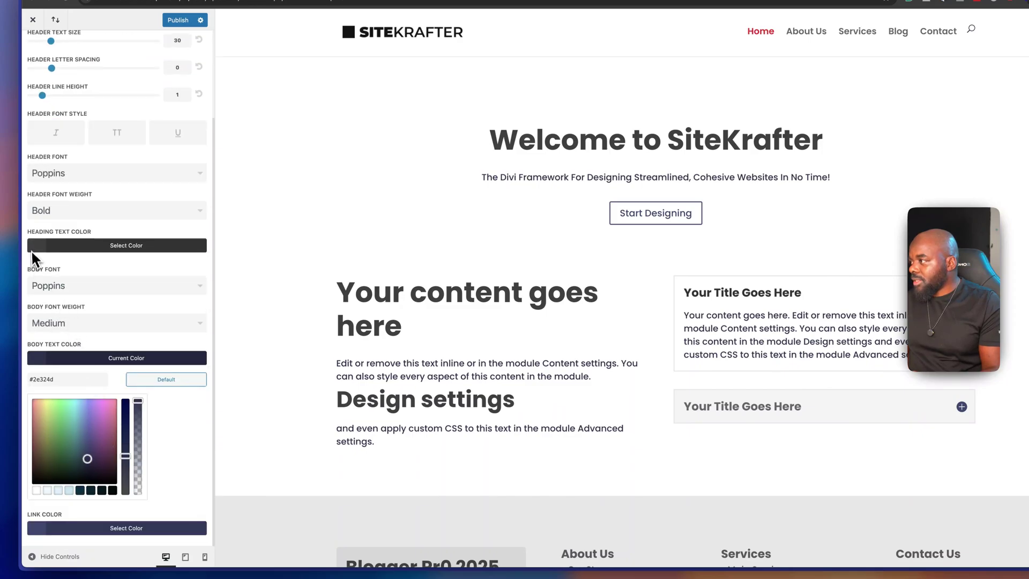
click(32, 248)
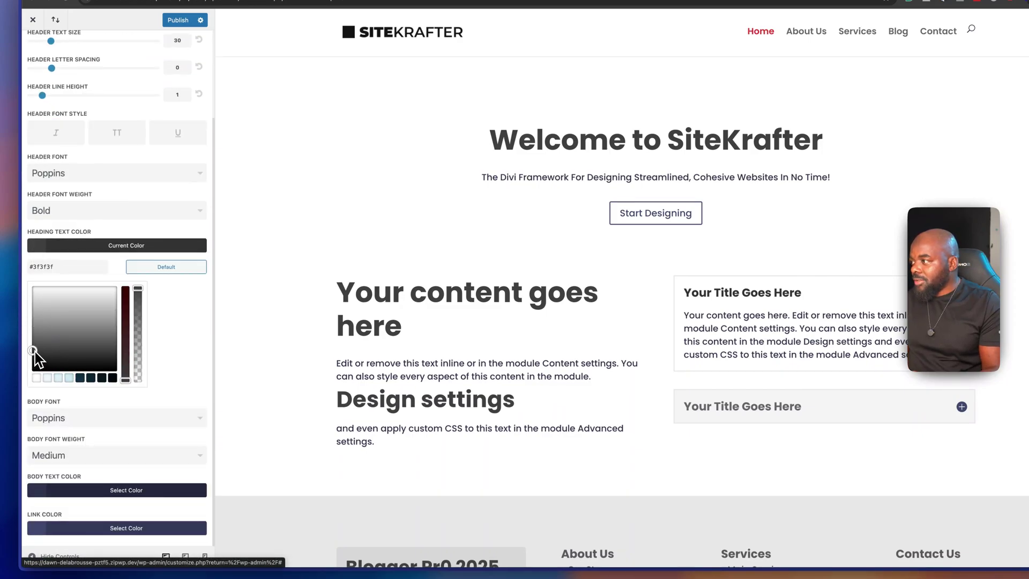
drag(33, 351, 34, 307)
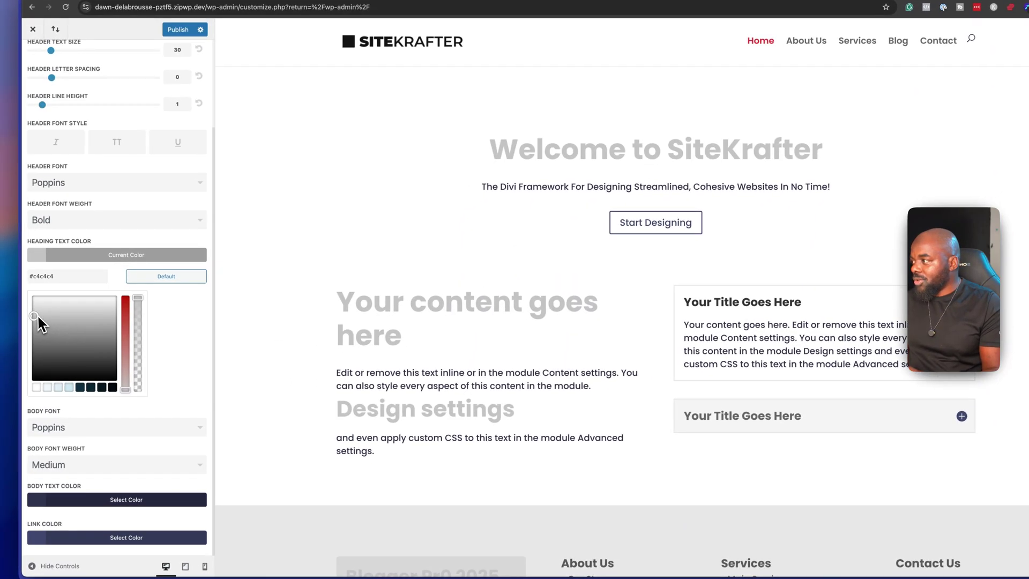
drag(37, 316, 43, 368)
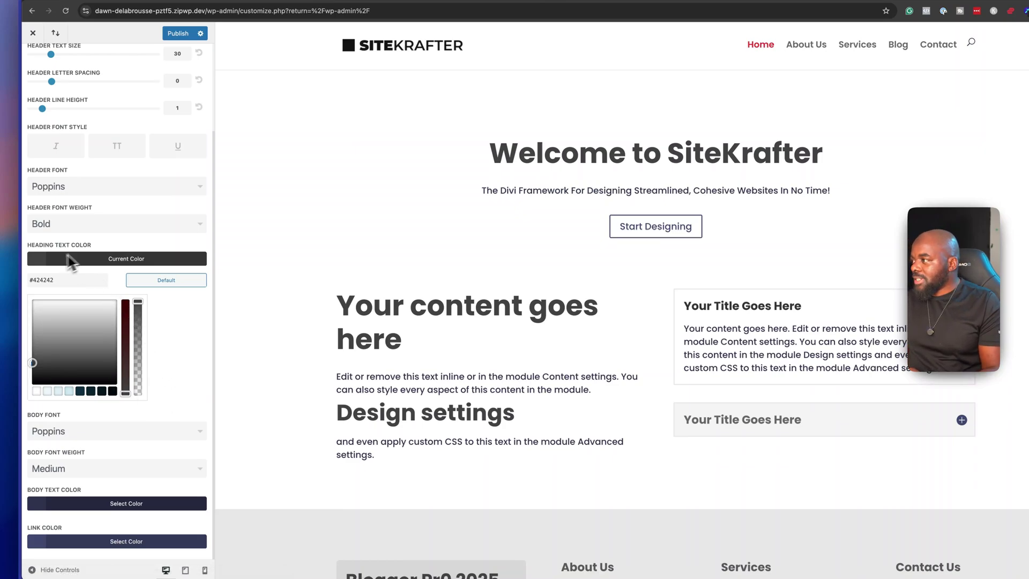
scroll(155, 248, up, 3)
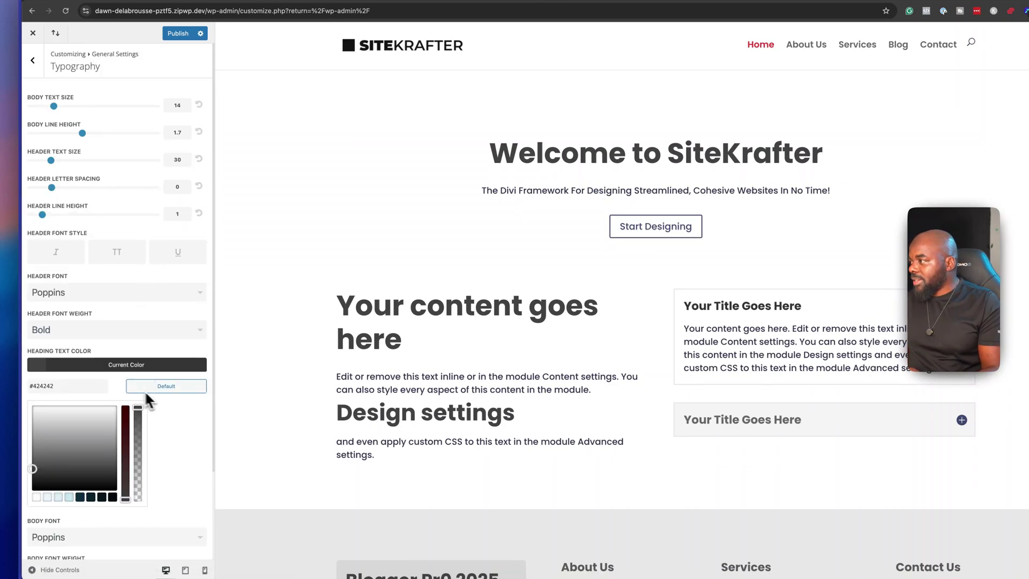
Set the body text colour to neutral grey #565656
scroll(134, 359, down, 3)
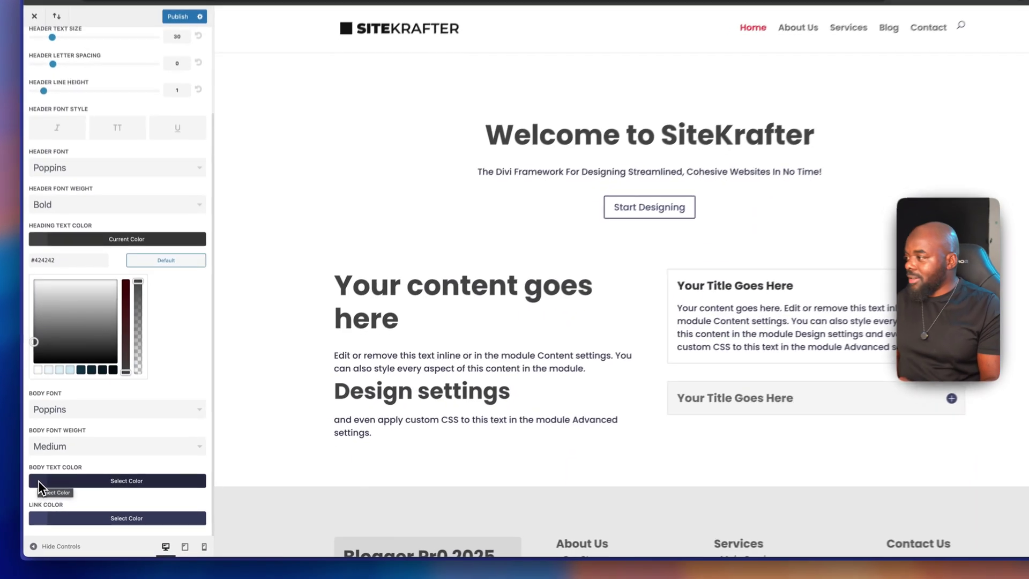
click(49, 489)
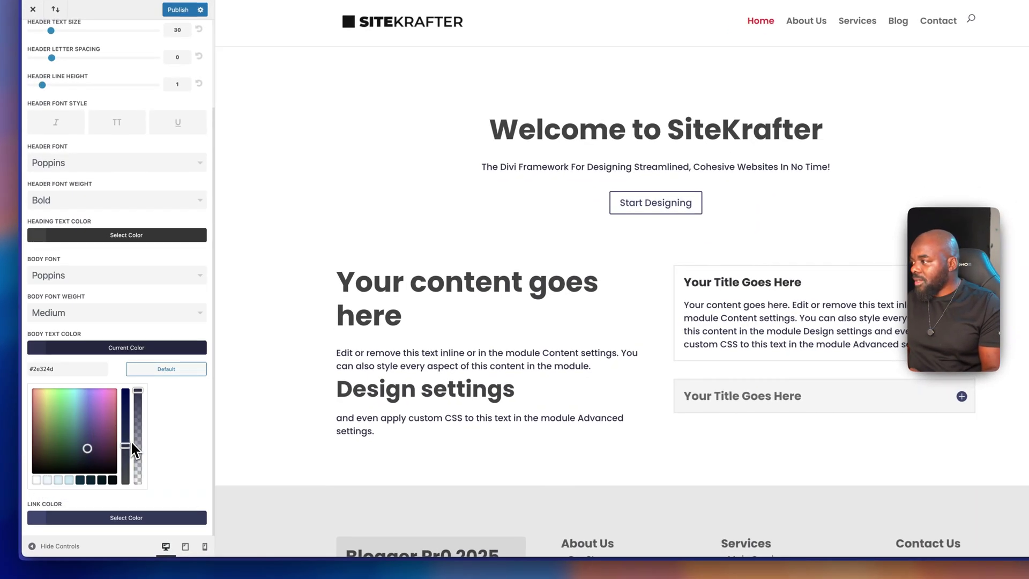
drag(125, 449, 123, 490)
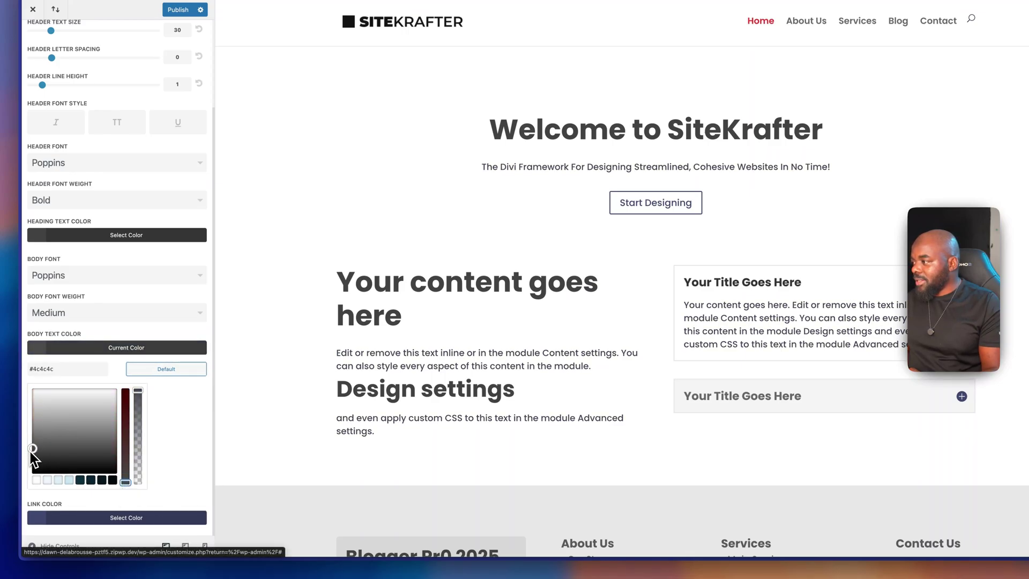
mouse_move(32, 449)
mouse_down()
mouse_move(33, 462)
mouse_move(32, 435)
mouse_move(45, 461)
mouse_up()
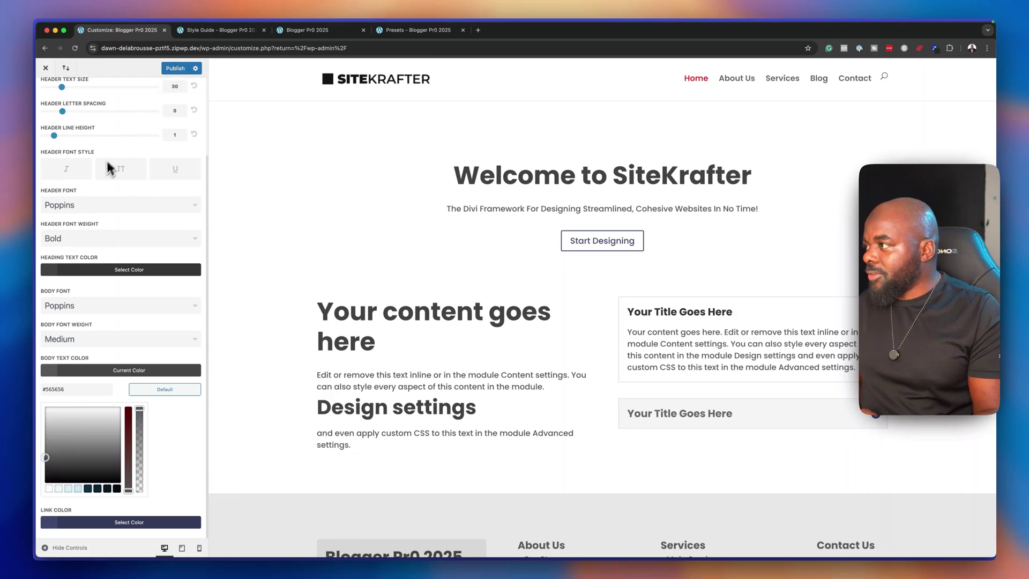
scroll(114, 132, up, 4)
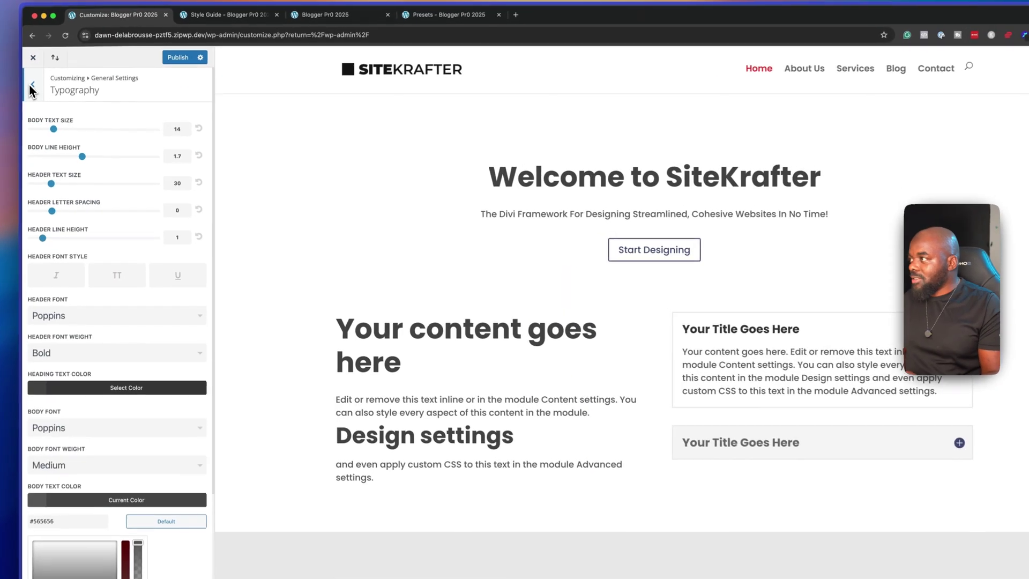
click(31, 84)
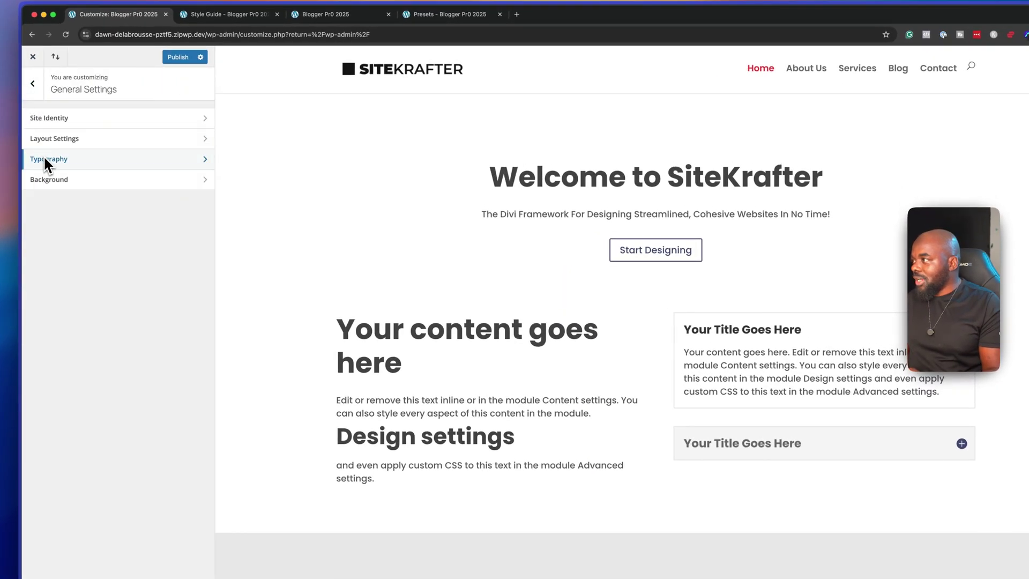
click(51, 140)
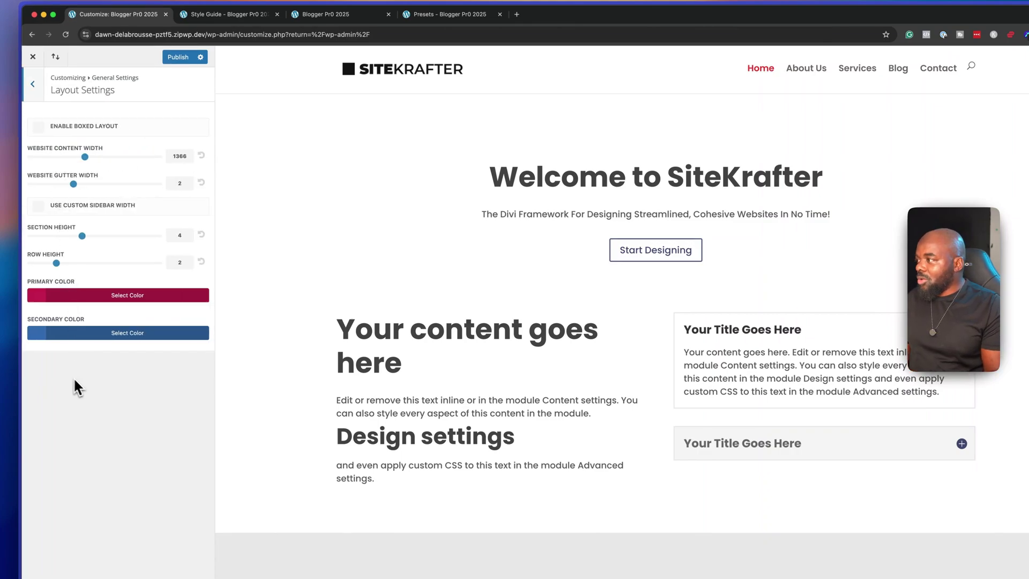
click(38, 335)
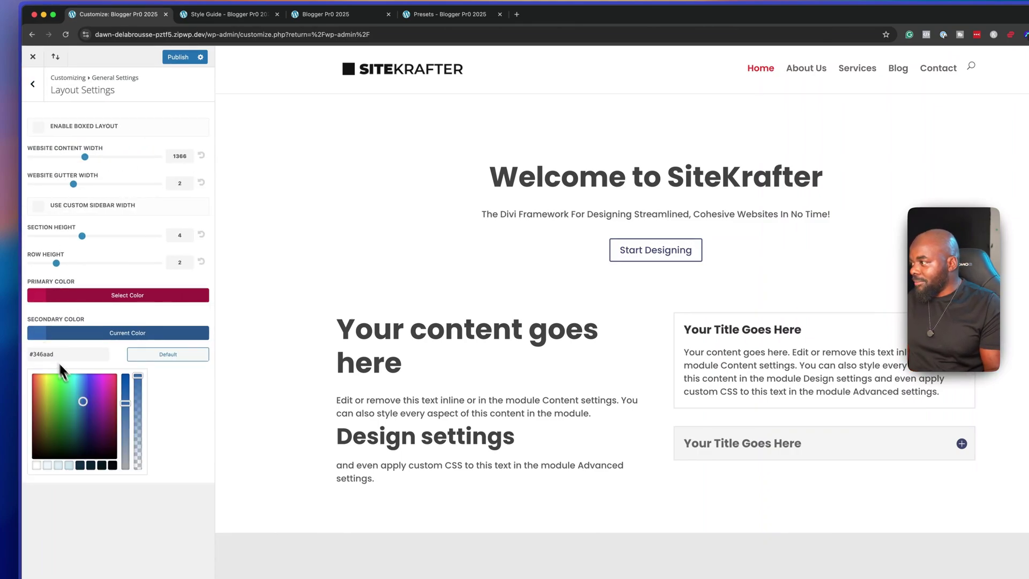
triple_click(72, 356)
key(super+c)
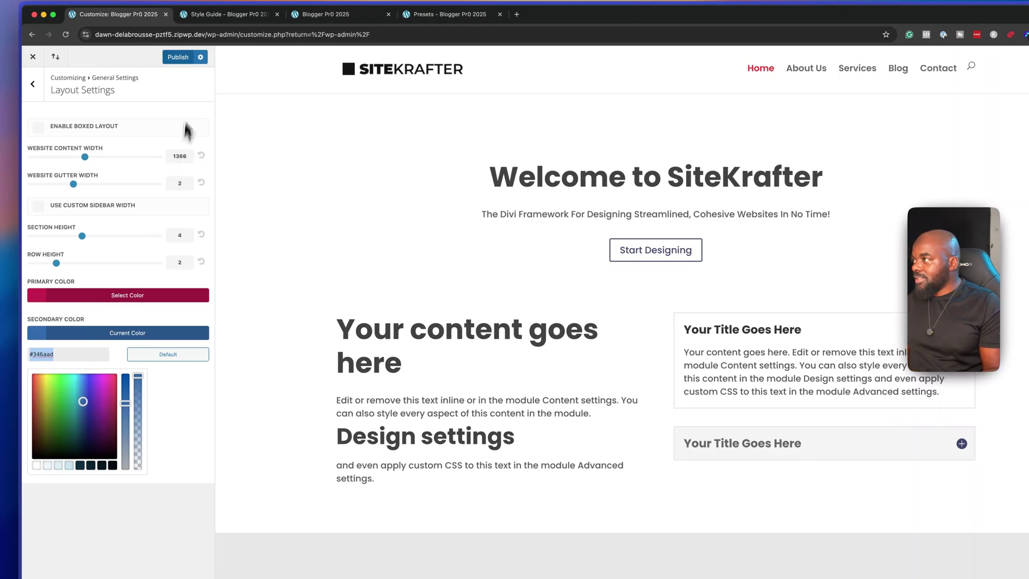
click(32, 86)
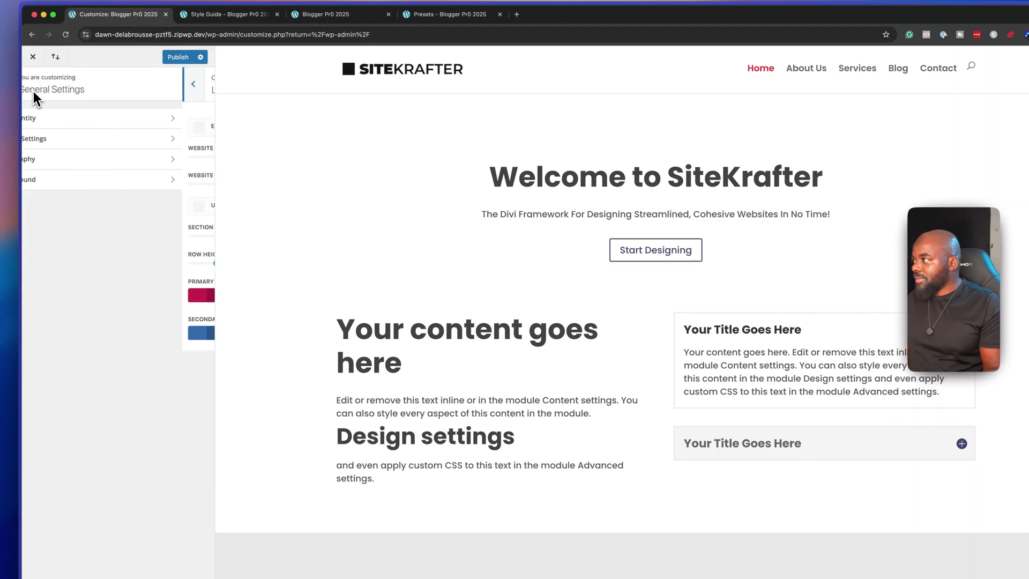
Paste #346aad as the Typography link colour and publish the changes
click(53, 160)
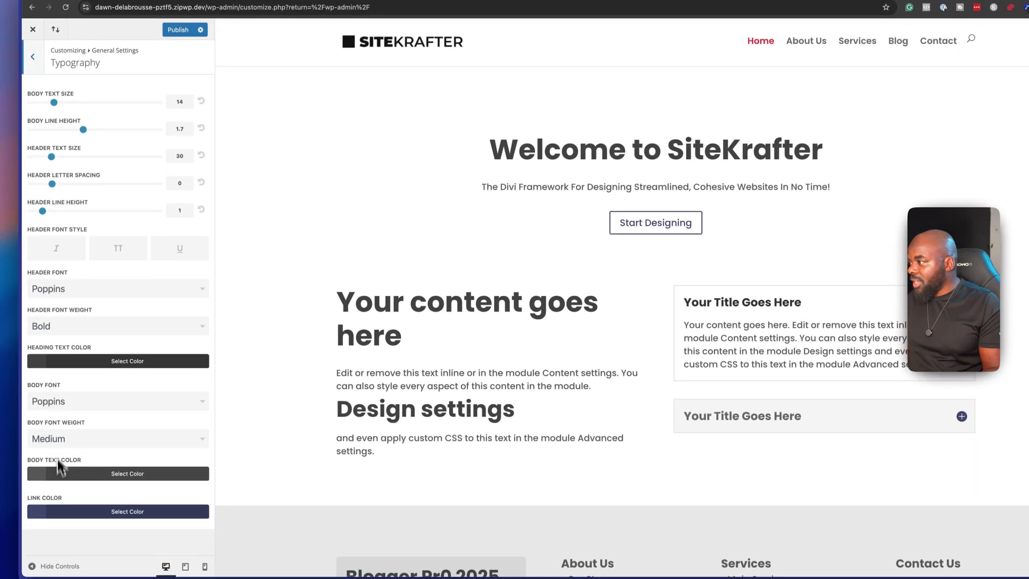
click(42, 538)
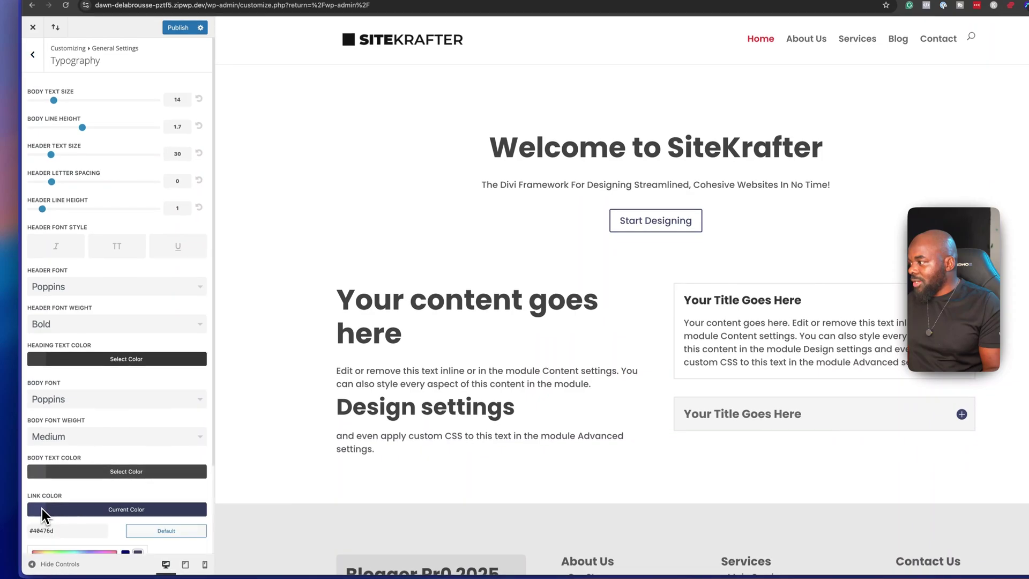
scroll(75, 518, down, 2)
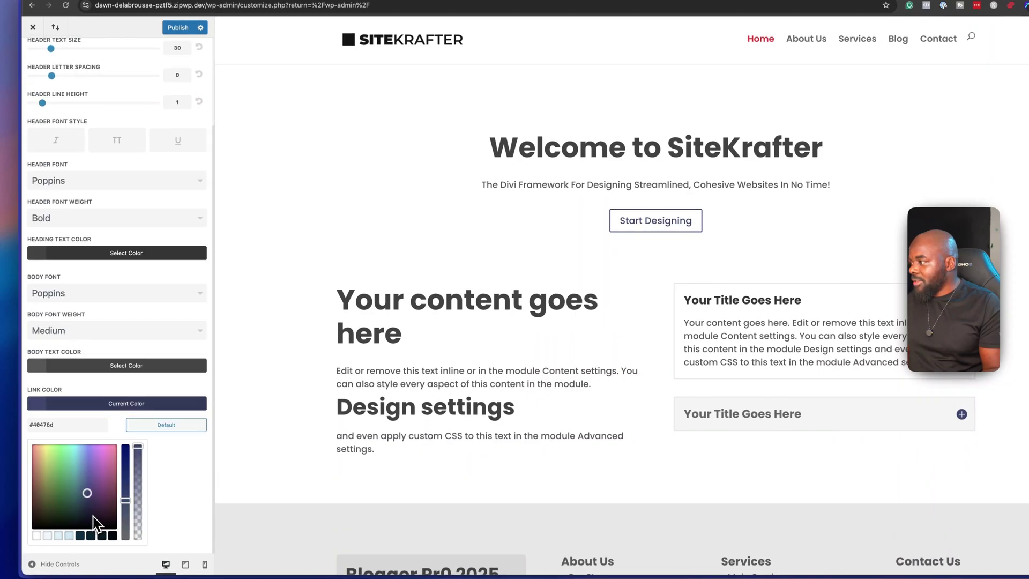
triple_click(68, 427)
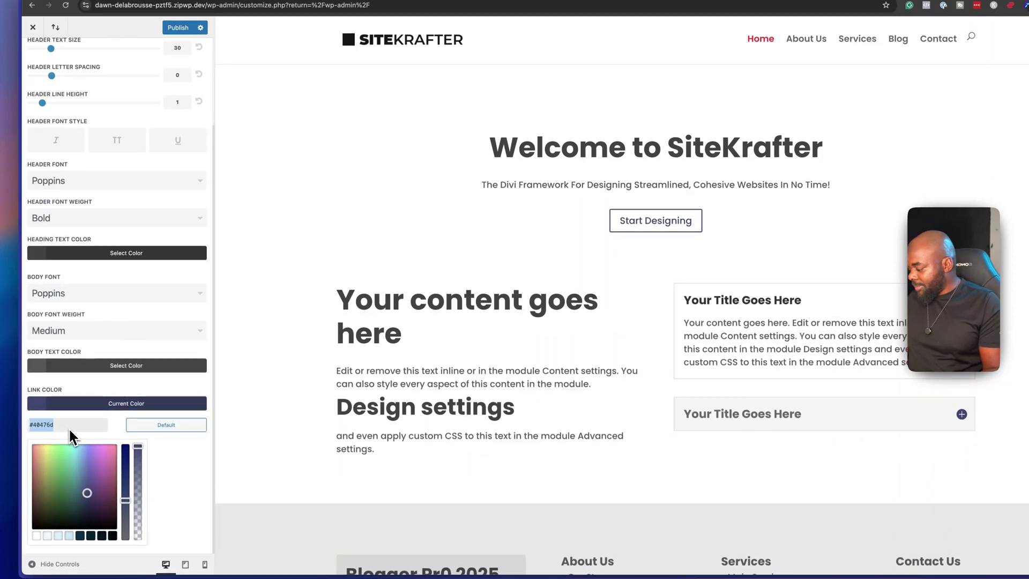
key(super+v)
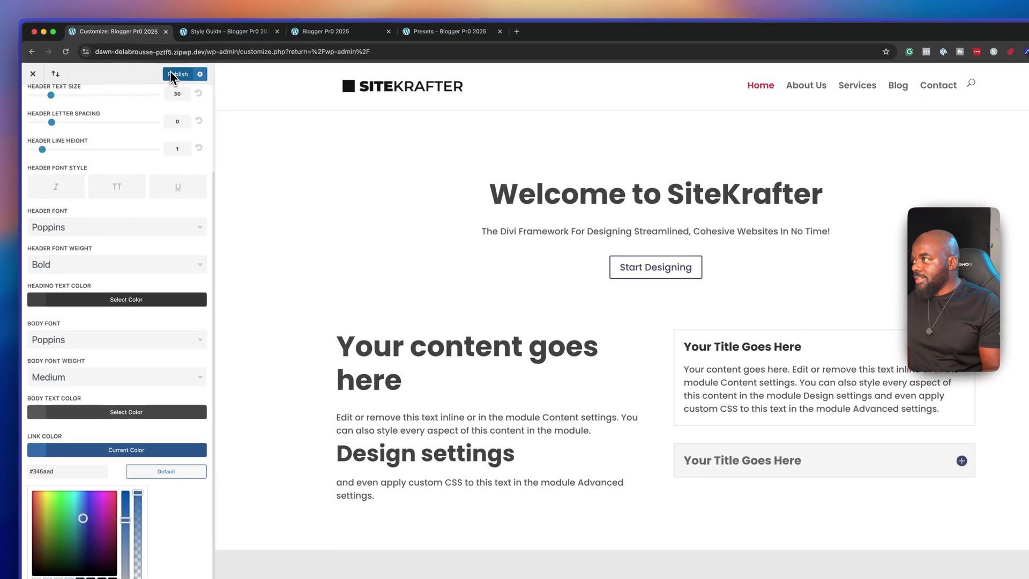
click(172, 75)
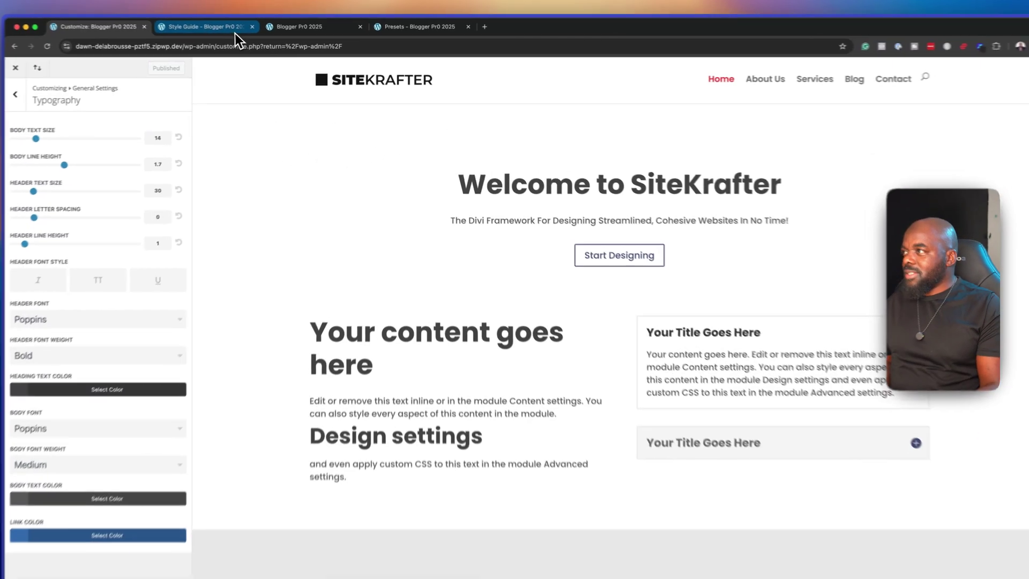
Check the Style Guide, Home and Presets pages, view Presets live, then return to Home
click(240, 31)
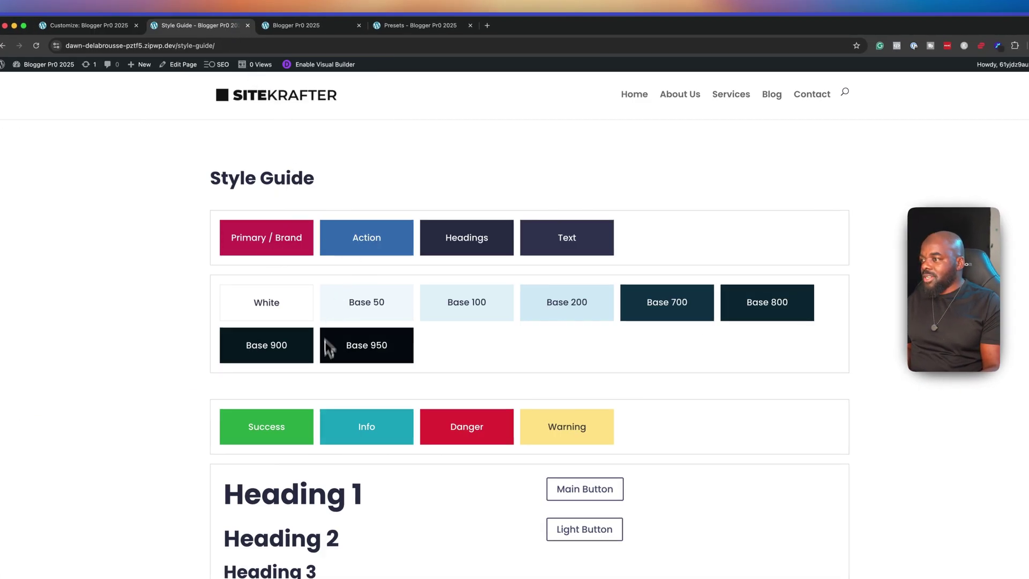
click(328, 27)
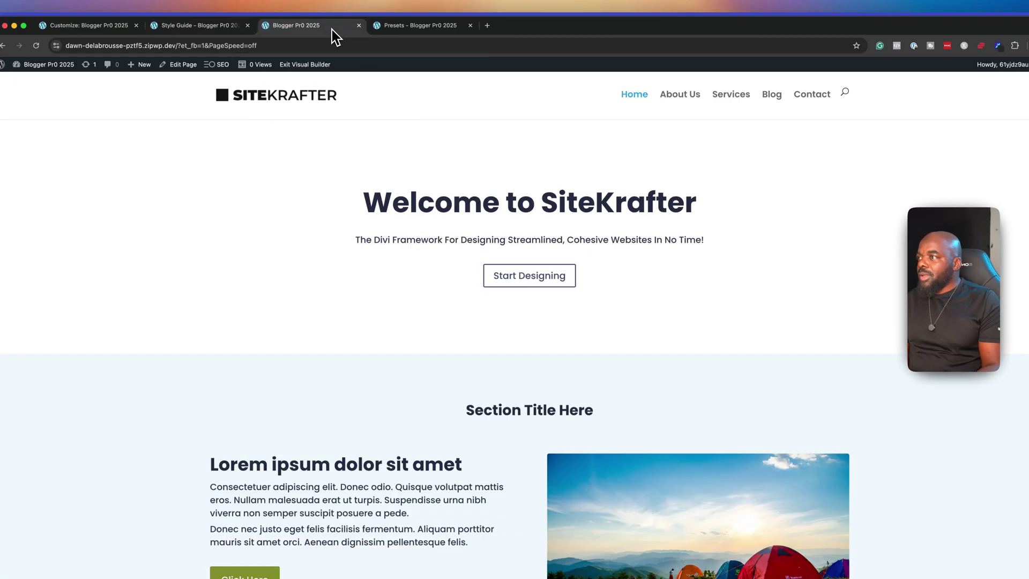
click(424, 27)
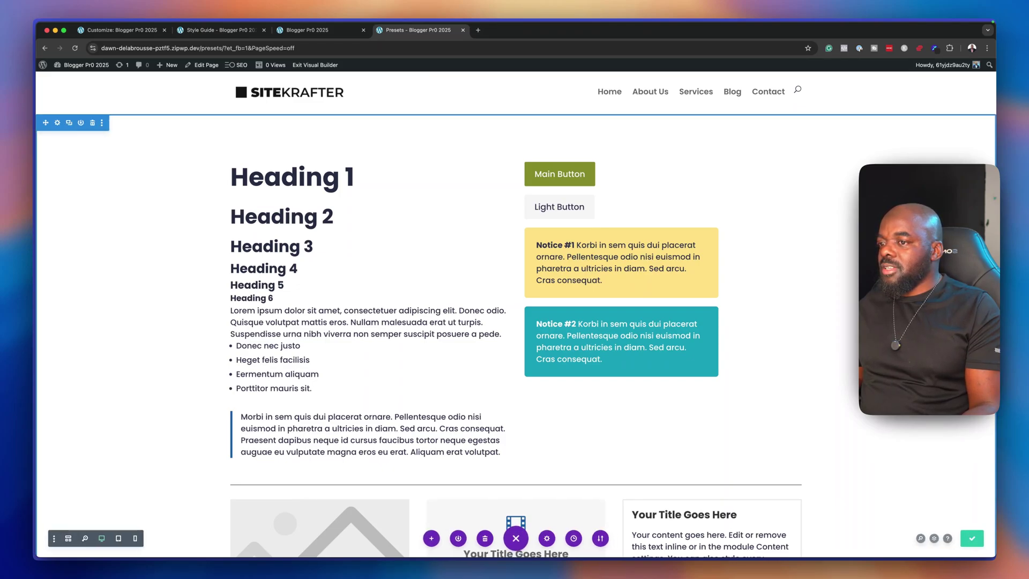
click(312, 65)
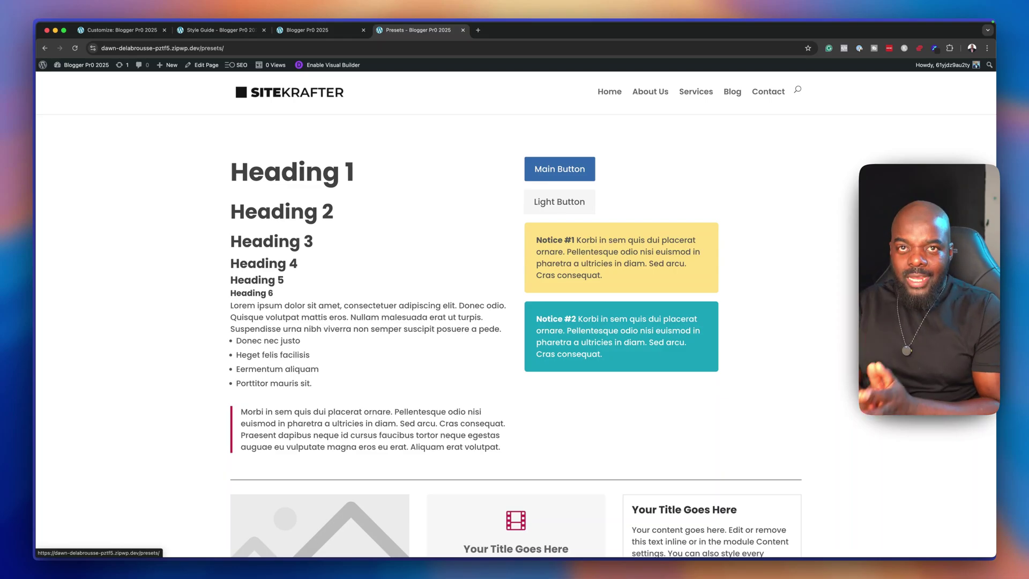
click(337, 31)
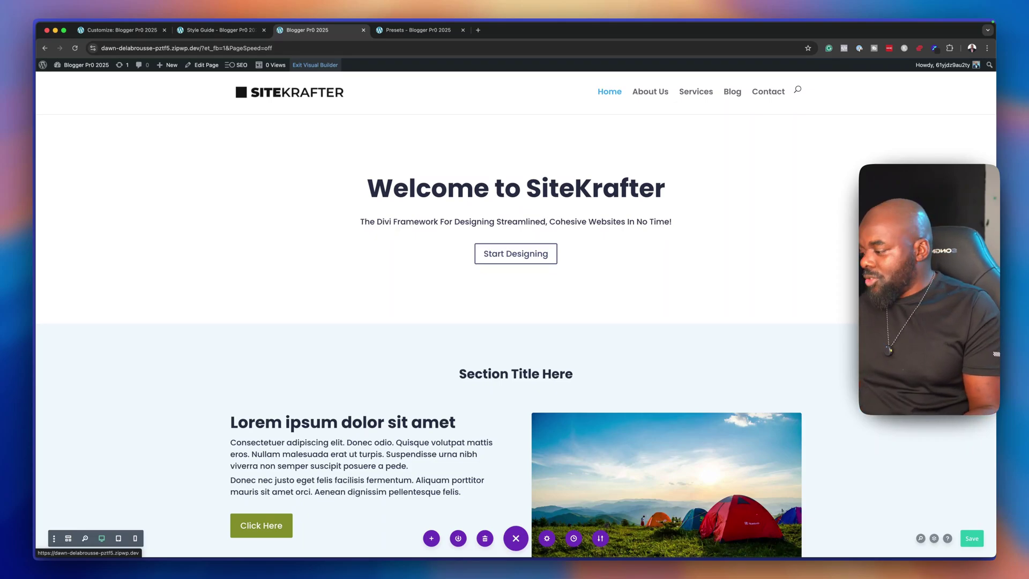
Save and reload the home page, then exit the Visual Builder to view it live
key(super+s)
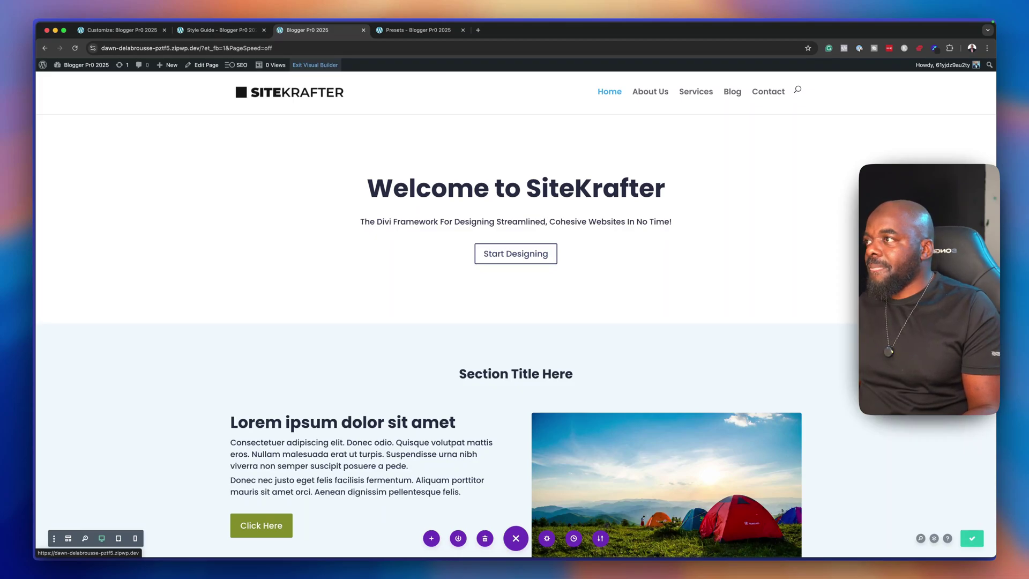
key(super+r)
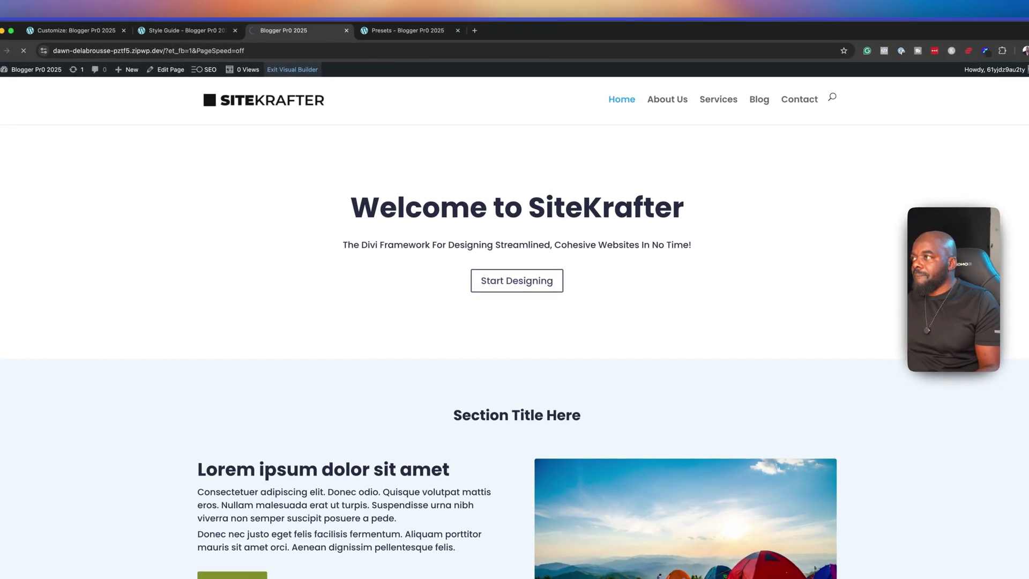
click(309, 70)
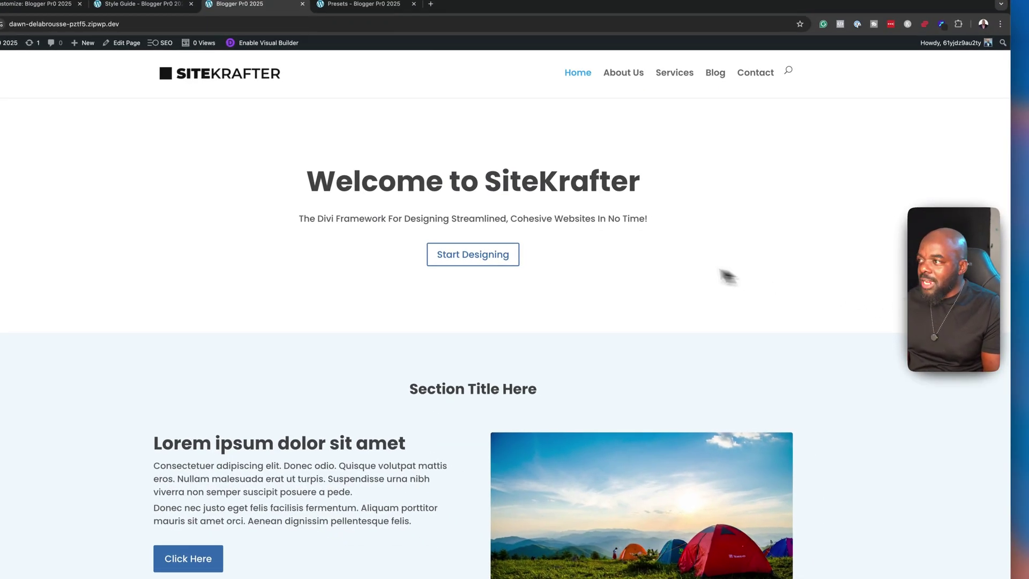
drag(347, 187, 743, 234)
click(743, 233)
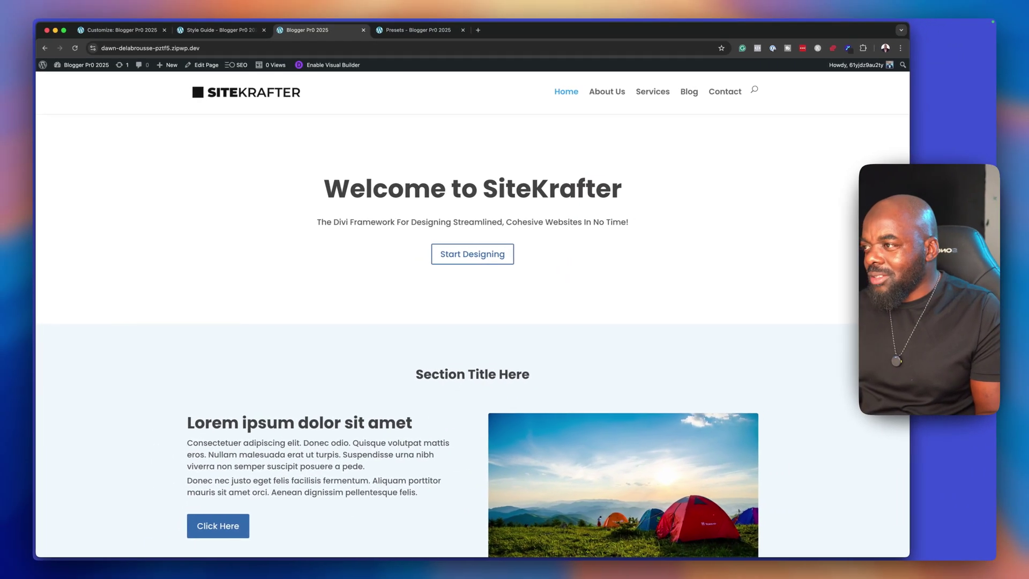
Narrow the browser to phone width and widen it again to check responsiveness
drag(909, 289, 636, 271)
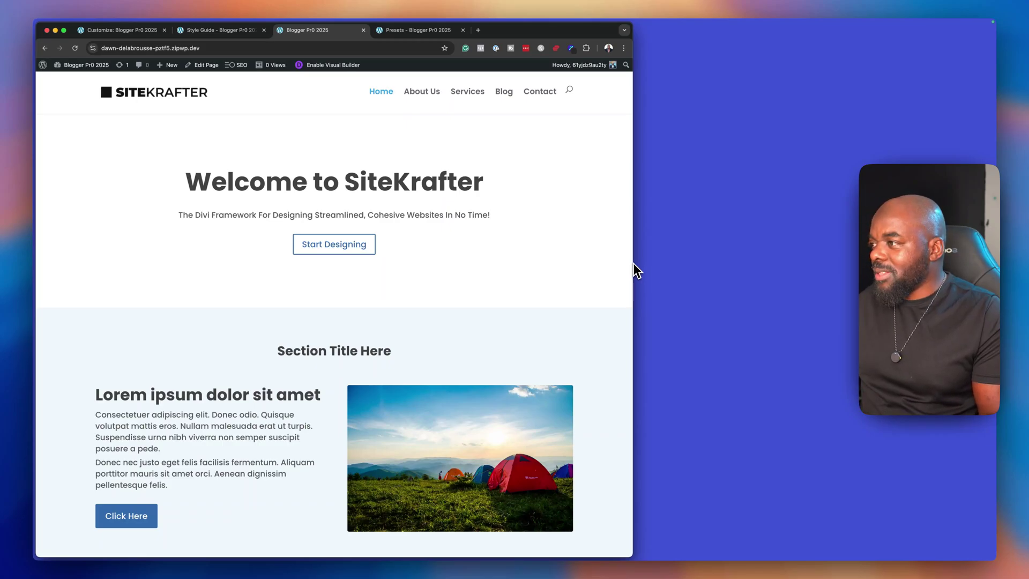
drag(634, 265, 604, 277)
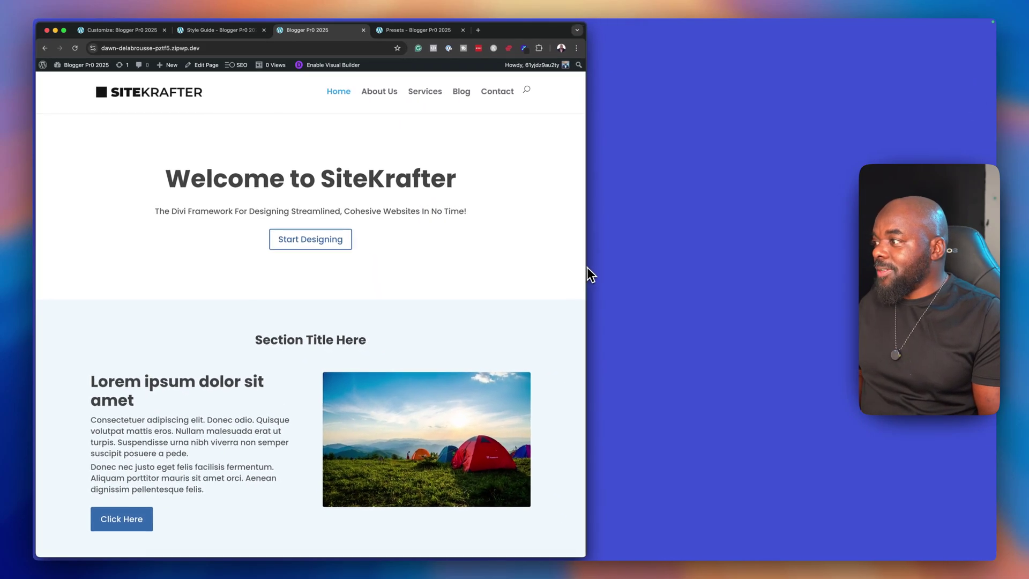
drag(587, 267, 220, 296)
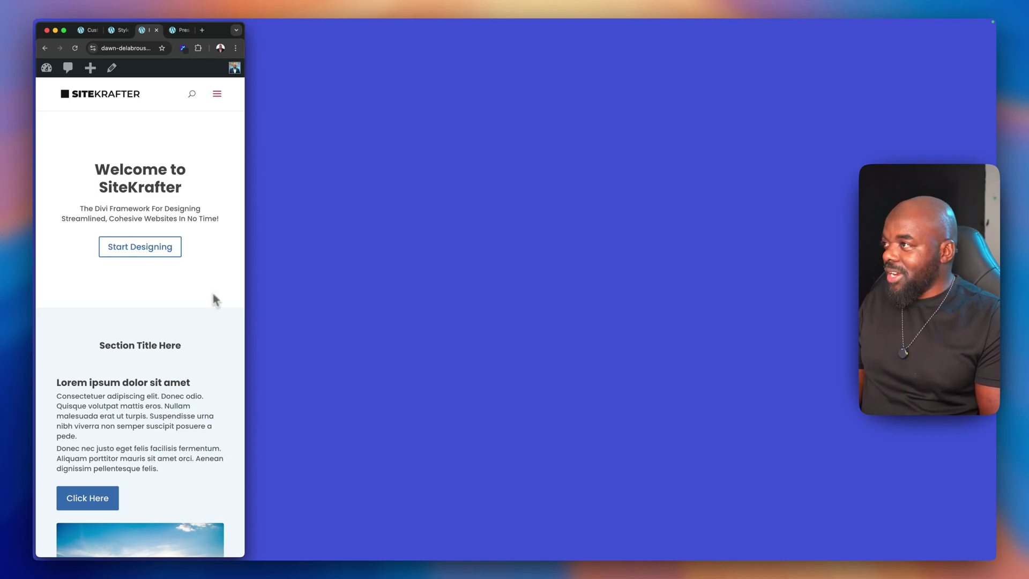
drag(213, 294, 1001, 338)
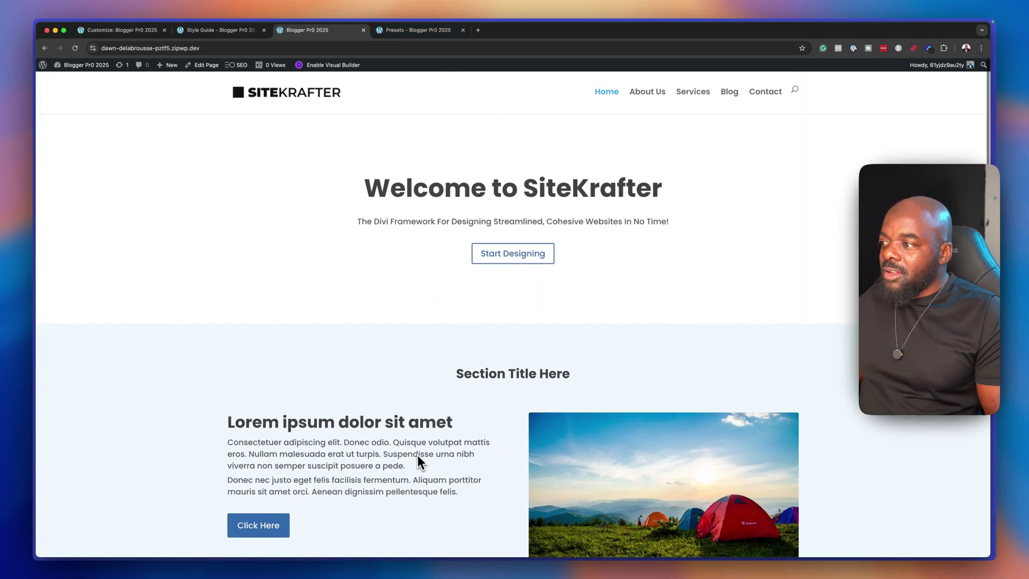
Reopen the Presets page in the builder and open the image blurb's settings
scroll(418, 461, down, 3)
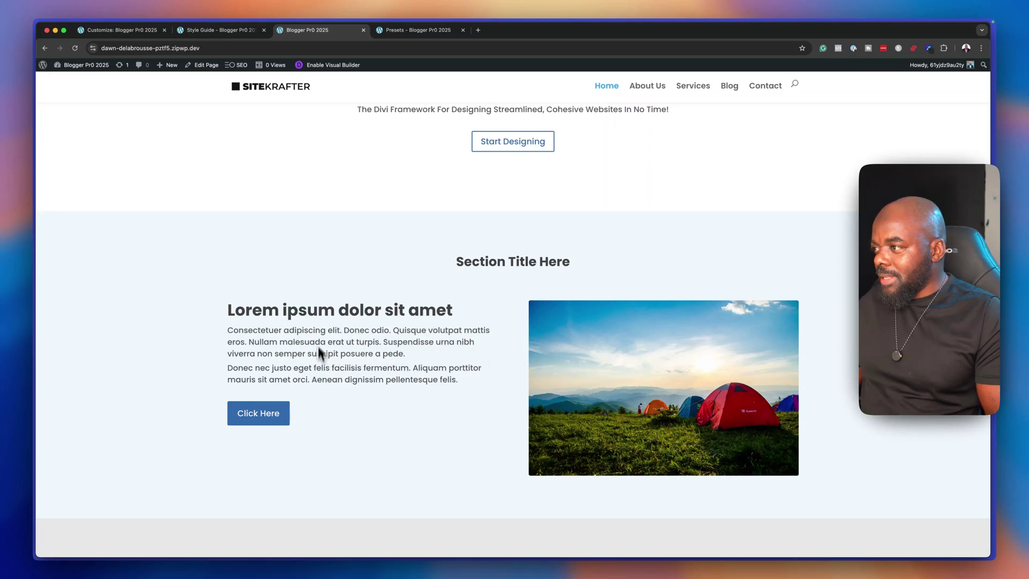
scroll(345, 432, up, 3)
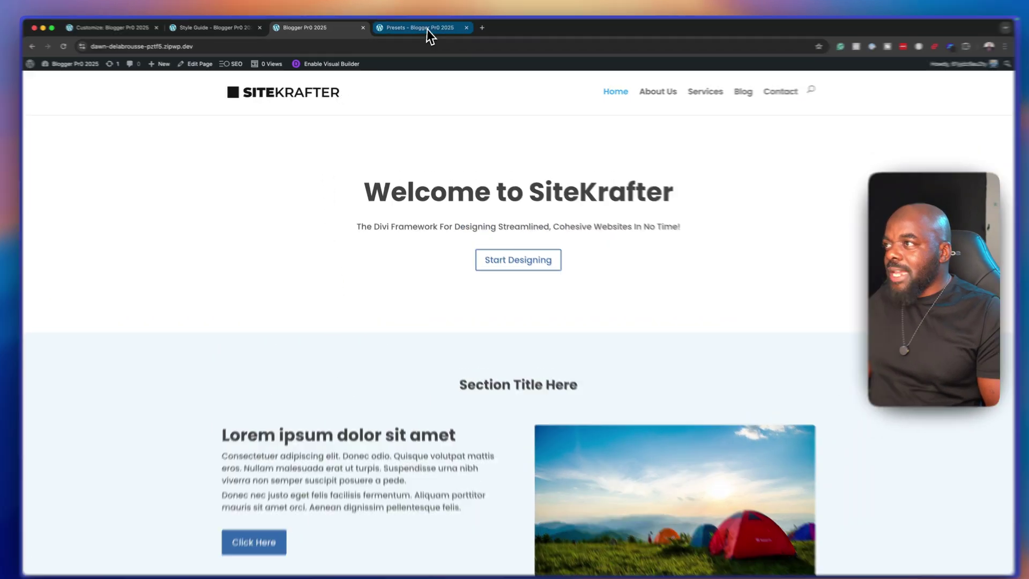
click(428, 28)
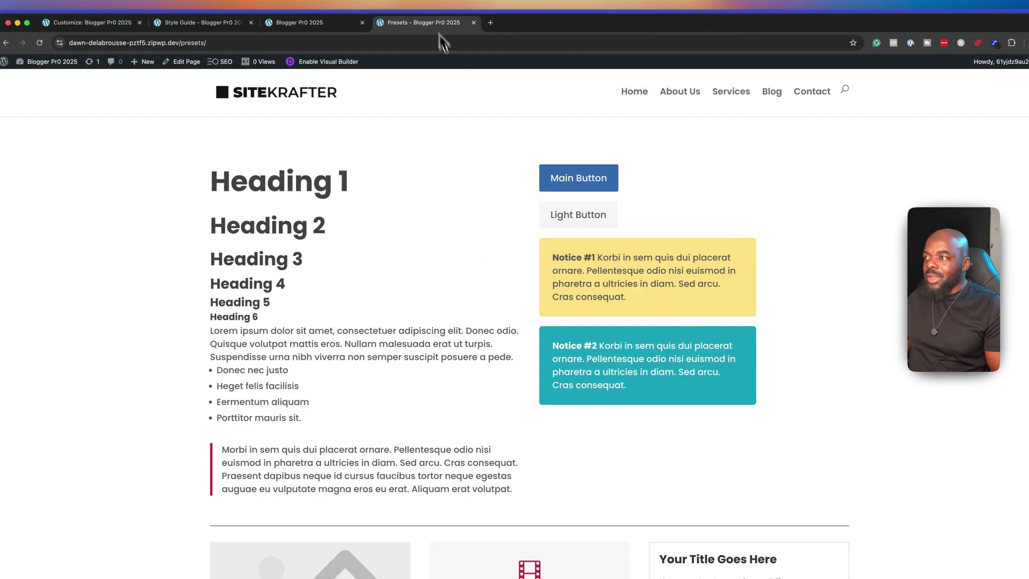
scroll(526, 394, down, 7)
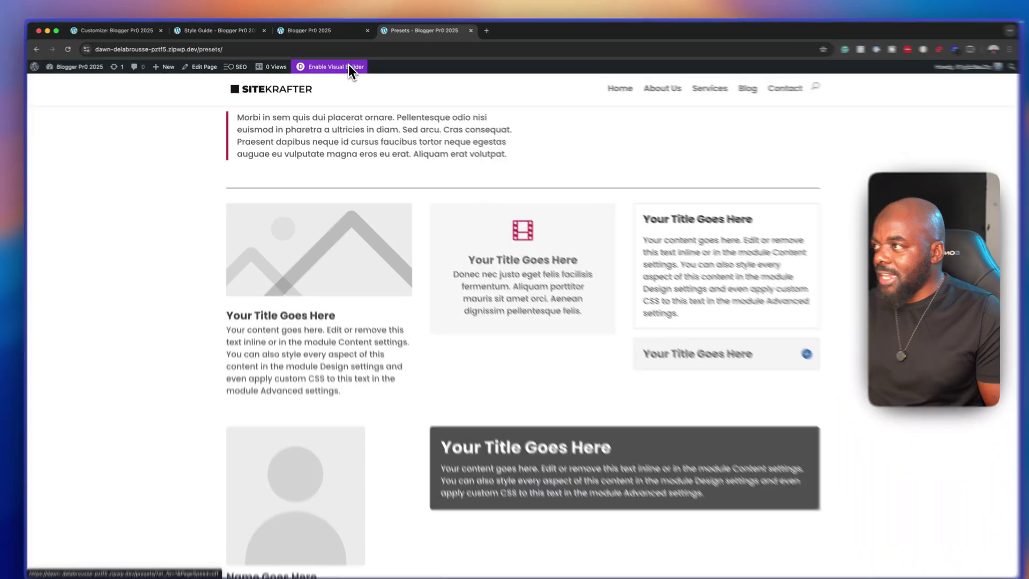
click(345, 64)
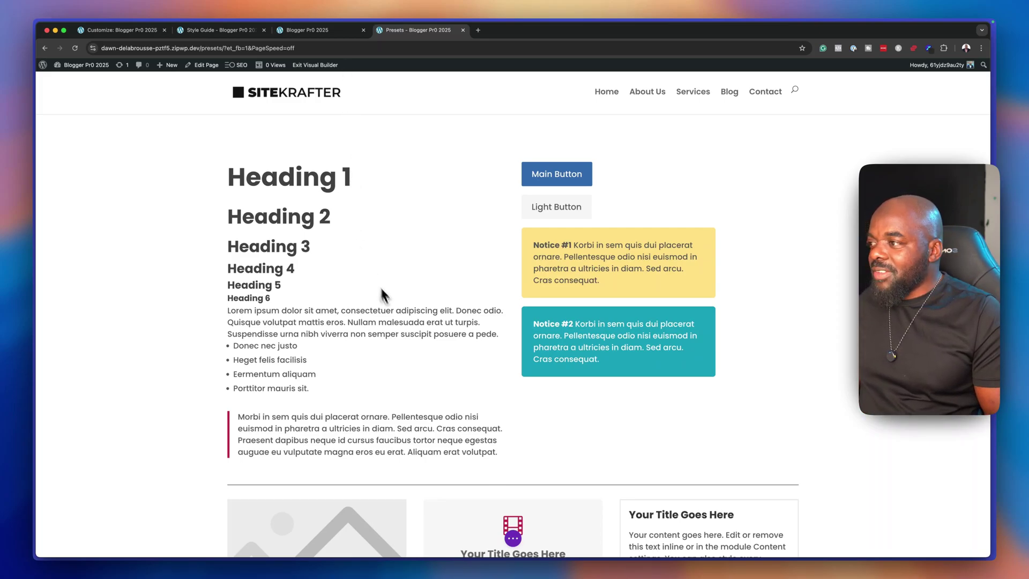
scroll(394, 305, down, 4)
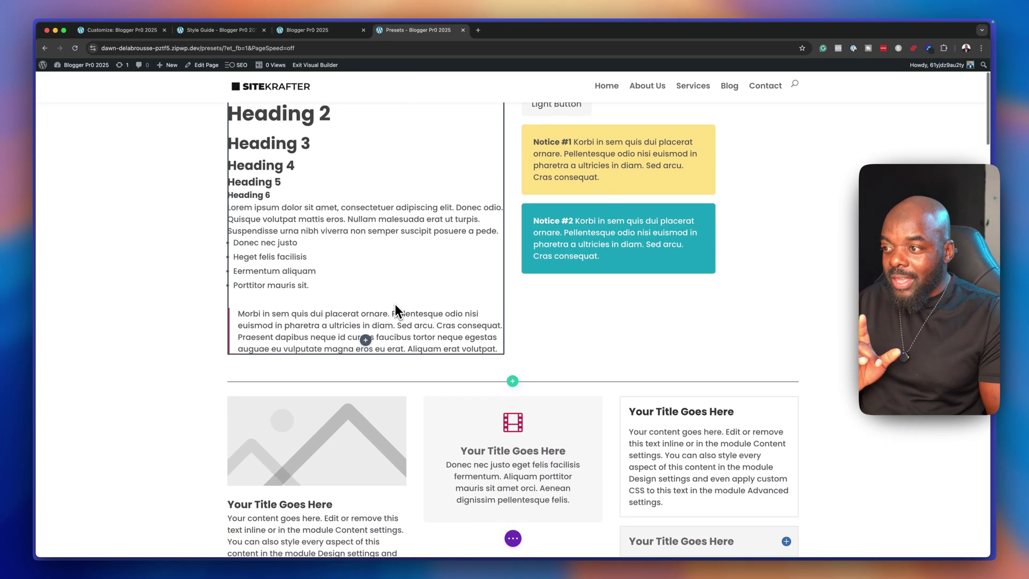
scroll(395, 305, down, 1)
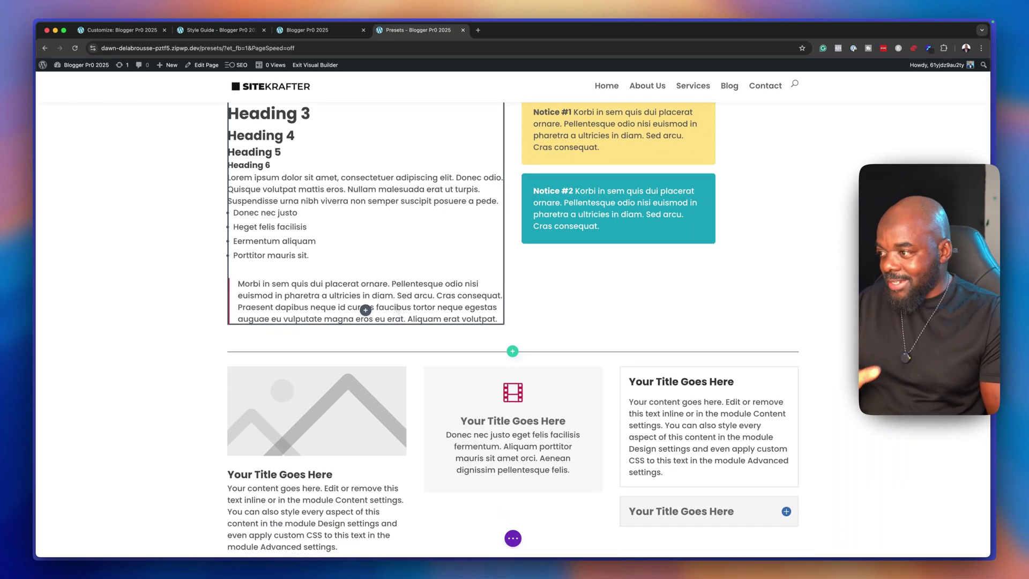
scroll(395, 304, down, 3)
scroll(395, 303, down, 3)
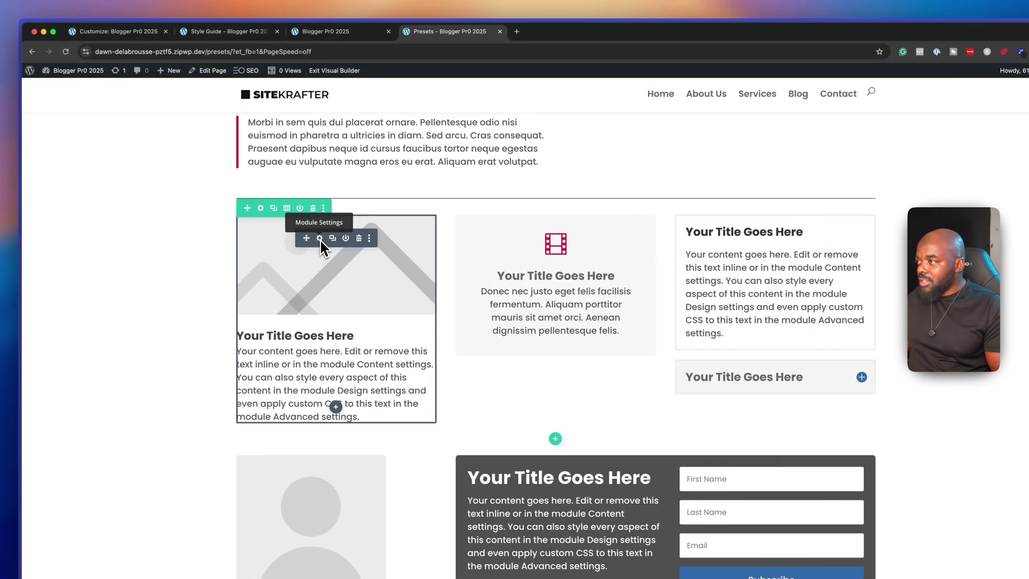
click(302, 214)
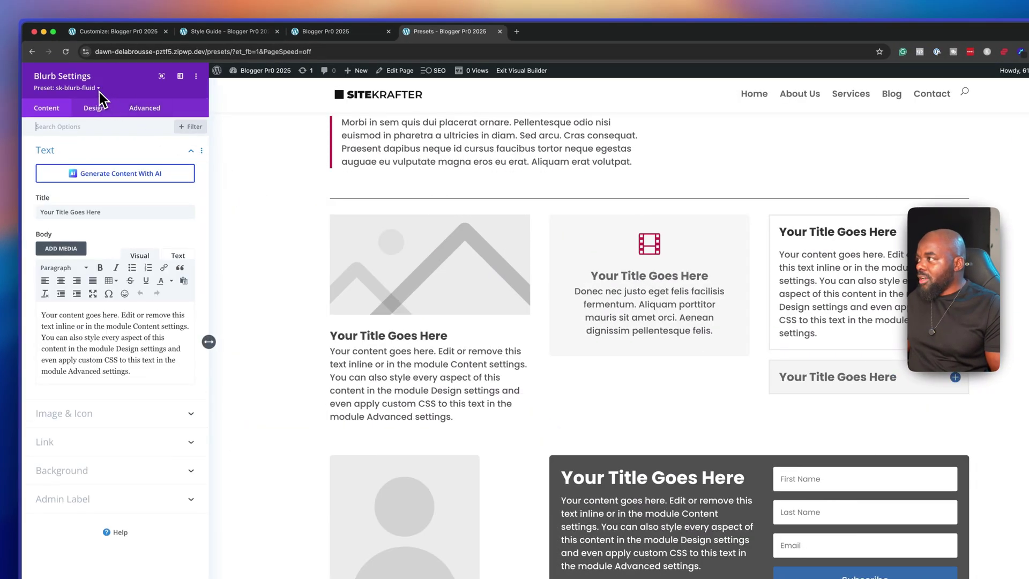
Assign sk-blurb-fluid as the default Blurb preset and confirm
click(96, 90)
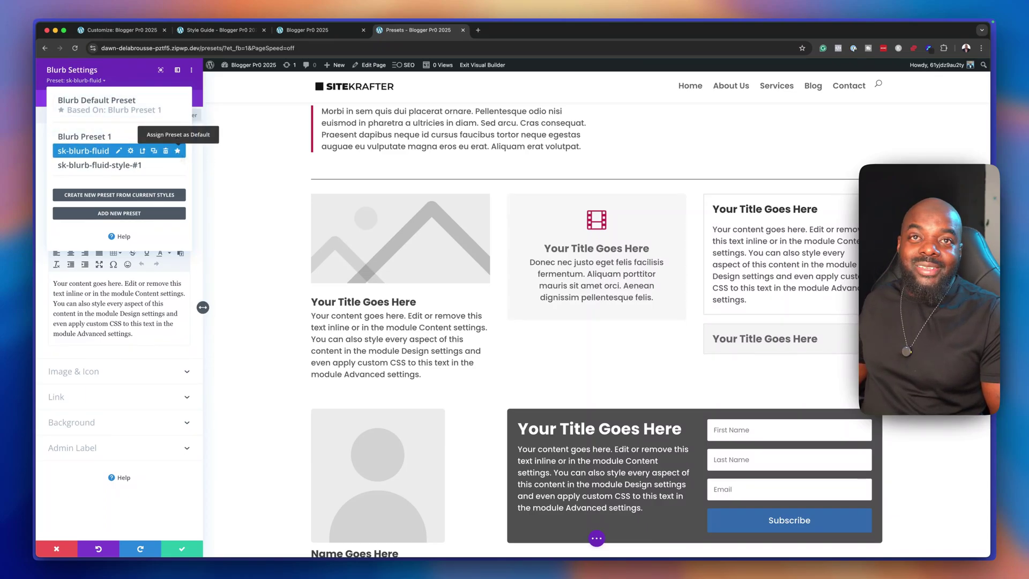
click(178, 150)
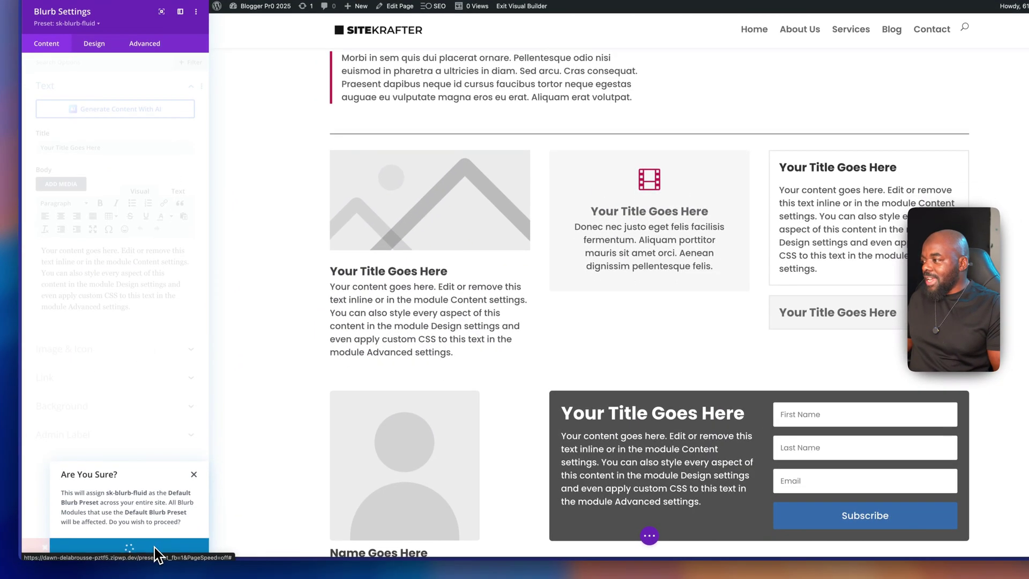
click(154, 547)
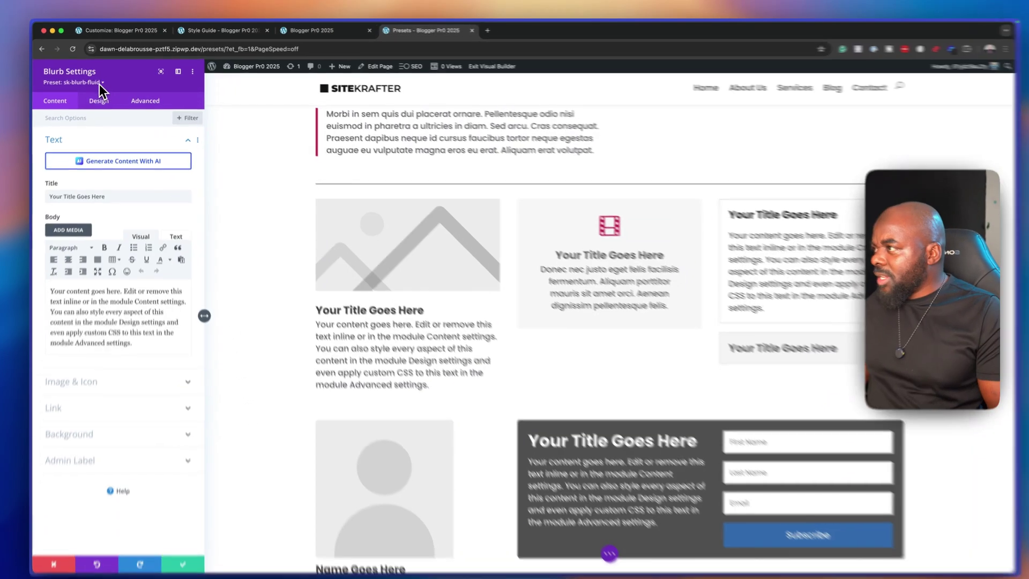
Review the sk-blurb-fluid preset settings and leave without making changes
click(98, 84)
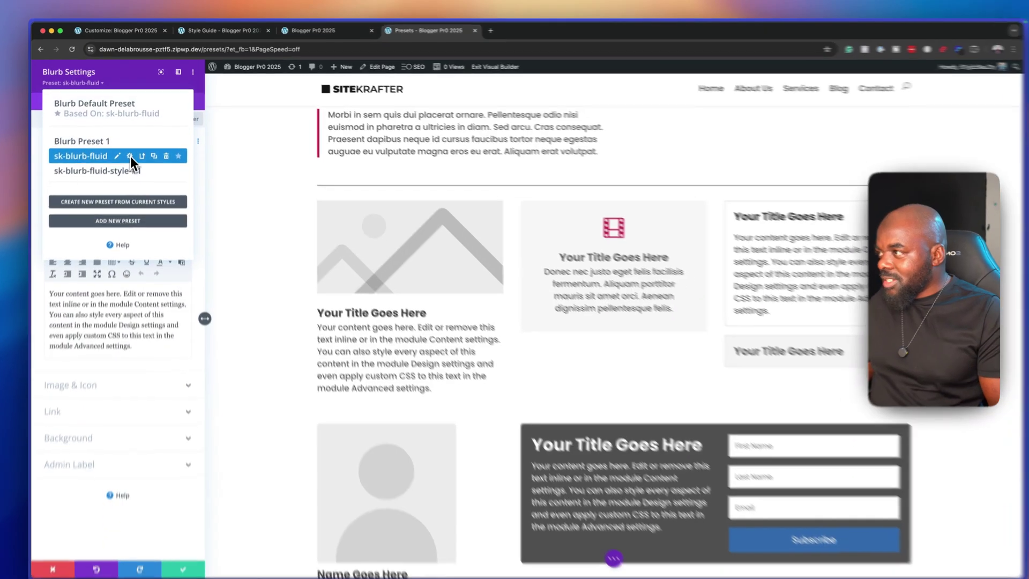
click(130, 151)
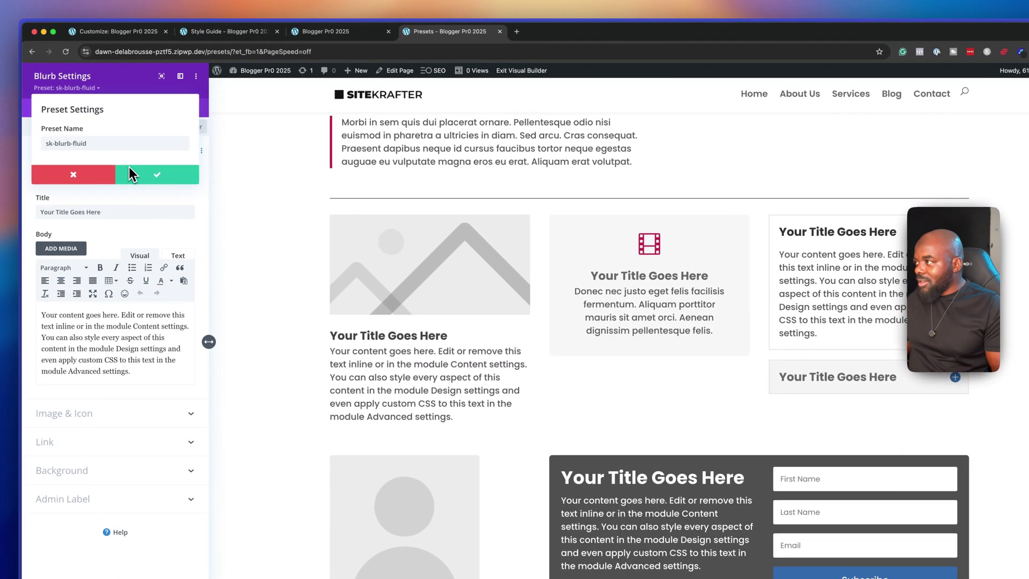
click(102, 143)
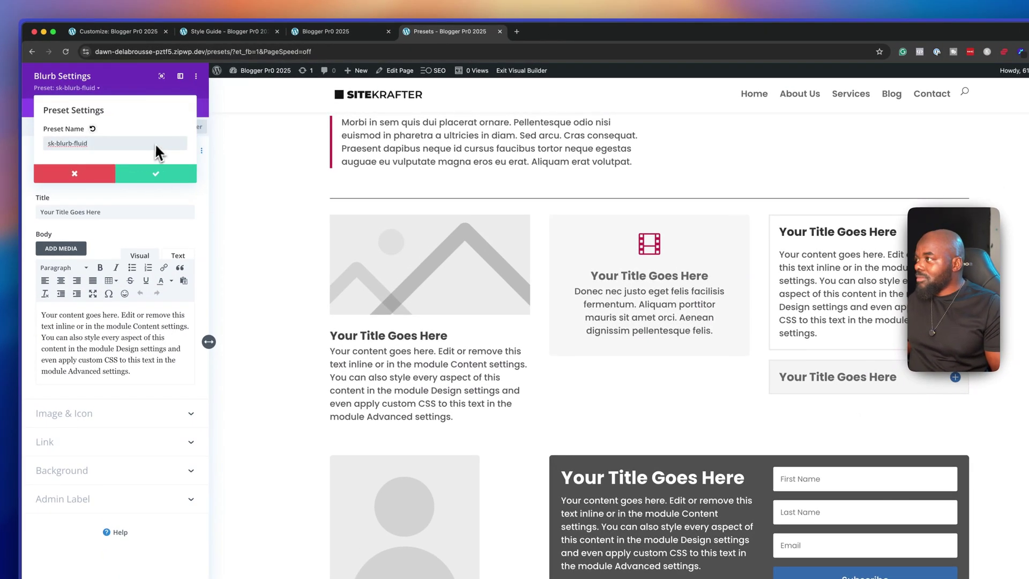
click(107, 172)
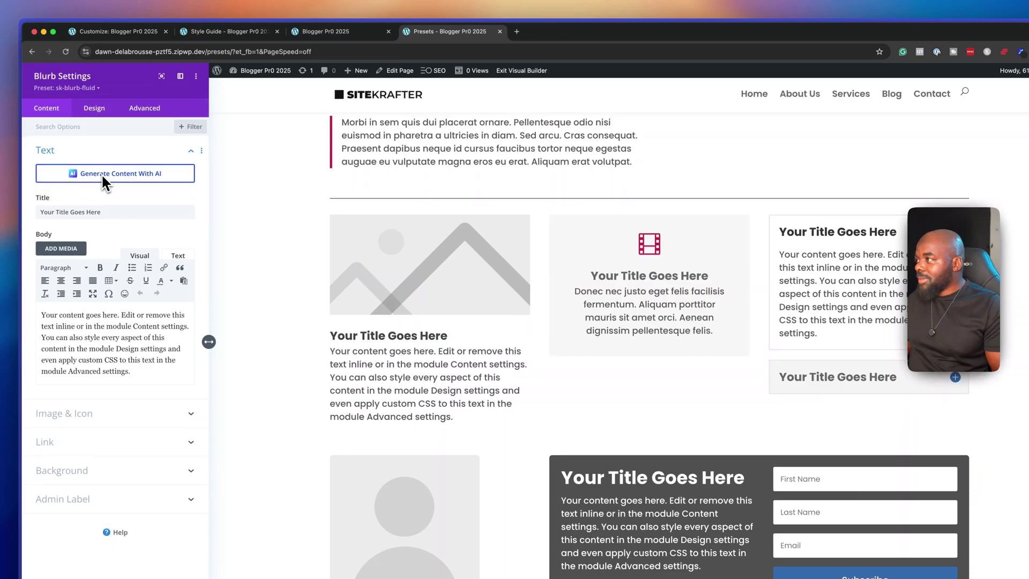
click(97, 89)
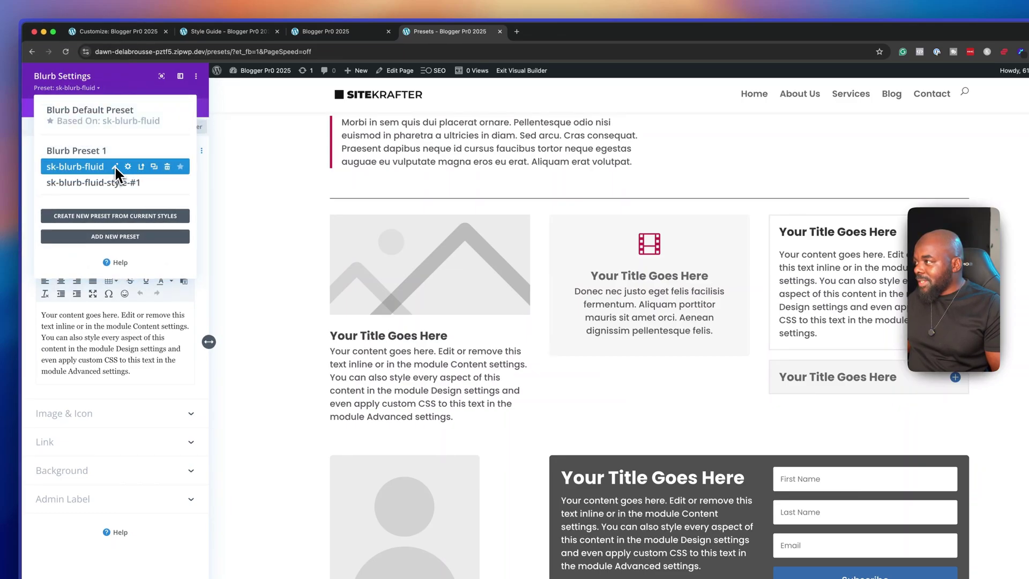
click(115, 166)
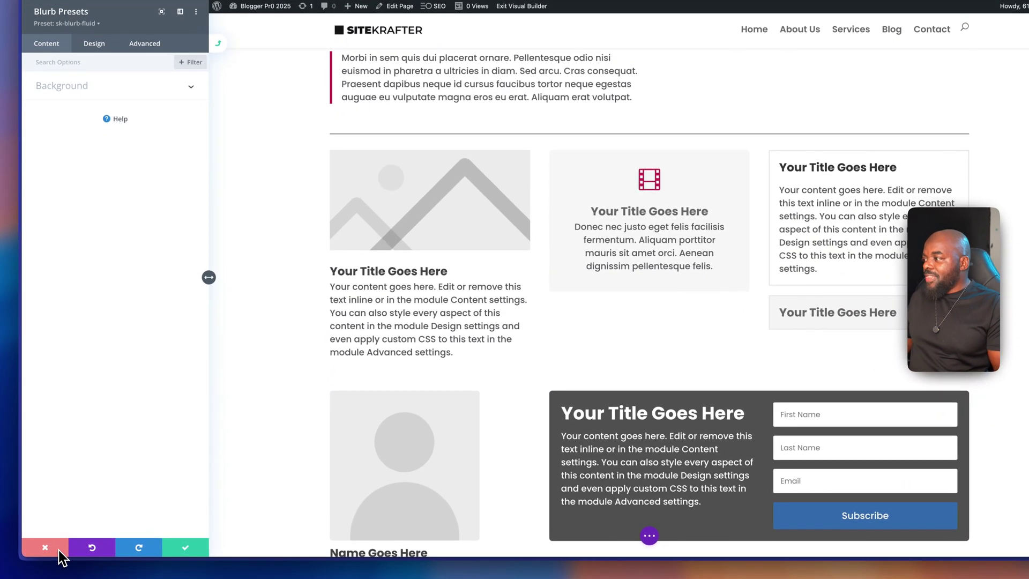
click(56, 548)
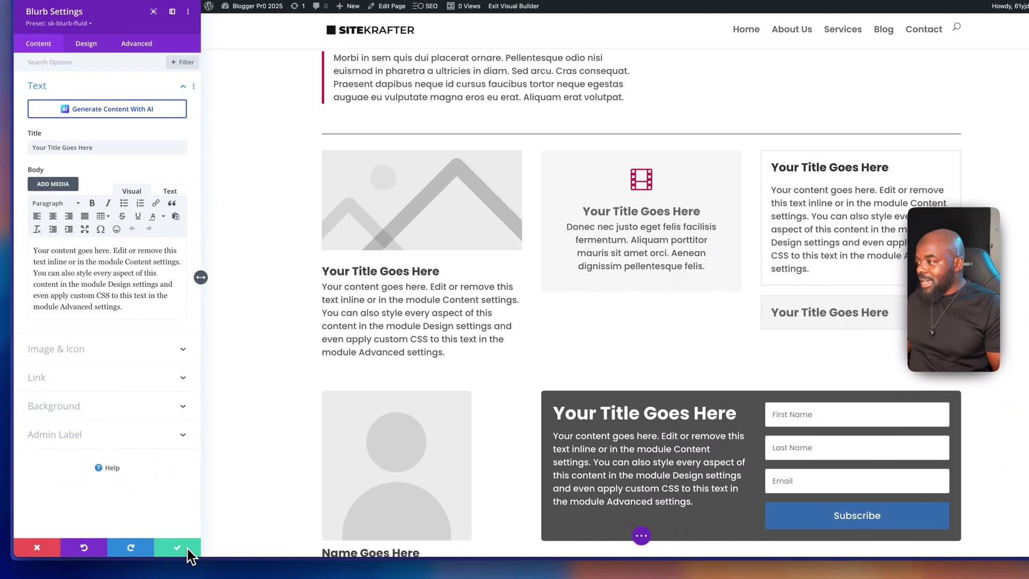
Save the blurb settings and scroll down through the whole page
click(185, 548)
scroll(477, 392, down, 5)
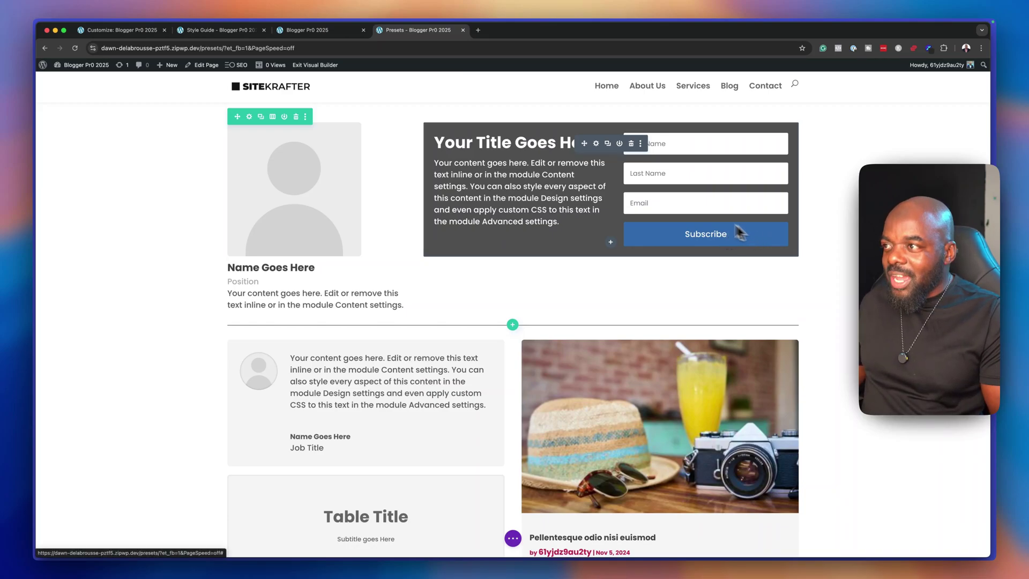
scroll(450, 234, down, 1)
scroll(449, 234, down, 8)
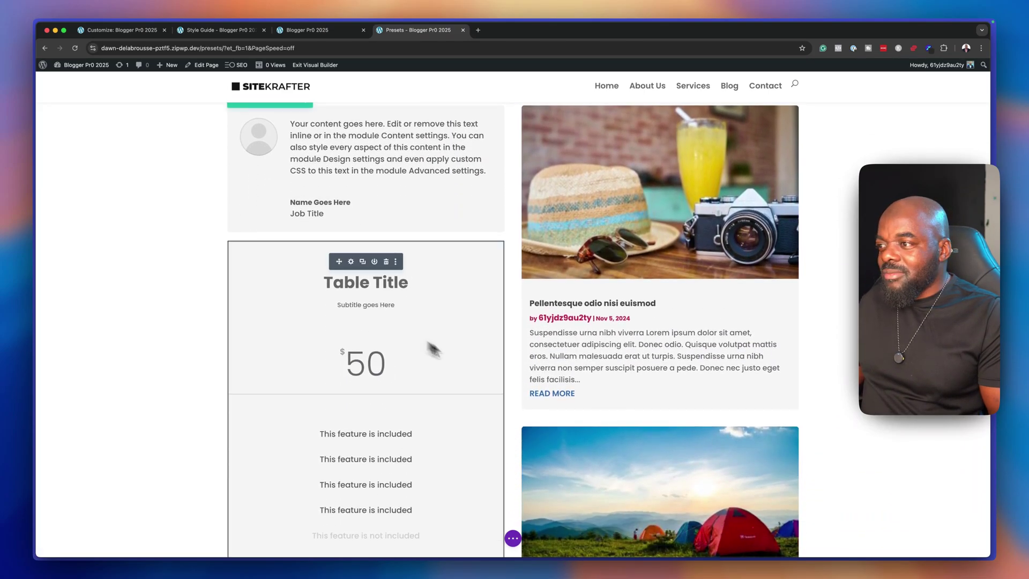
scroll(664, 320, down, 10)
scroll(665, 321, down, 10)
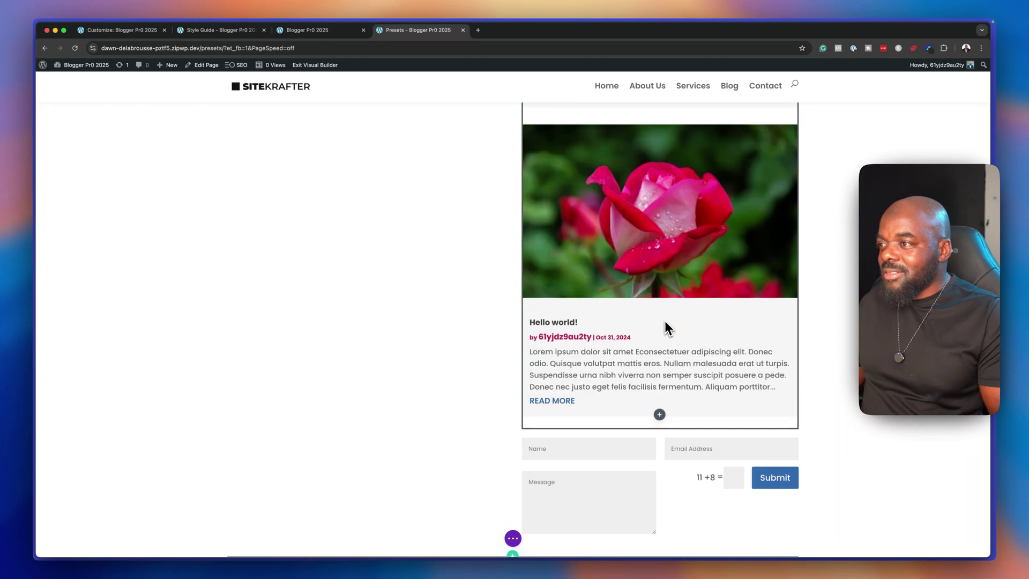
scroll(665, 321, down, 8)
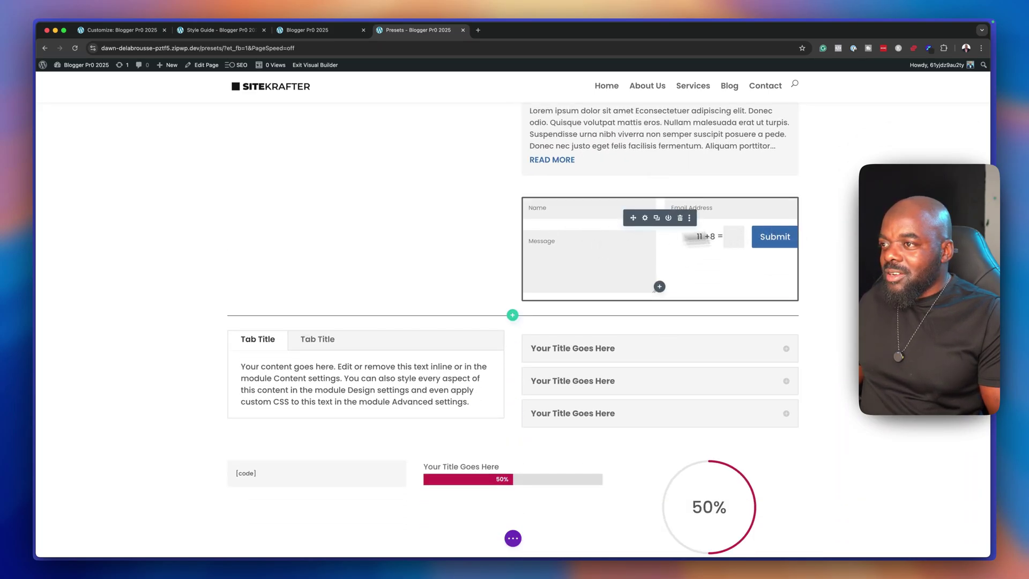
scroll(527, 373, down, 2)
scroll(527, 373, down, 15)
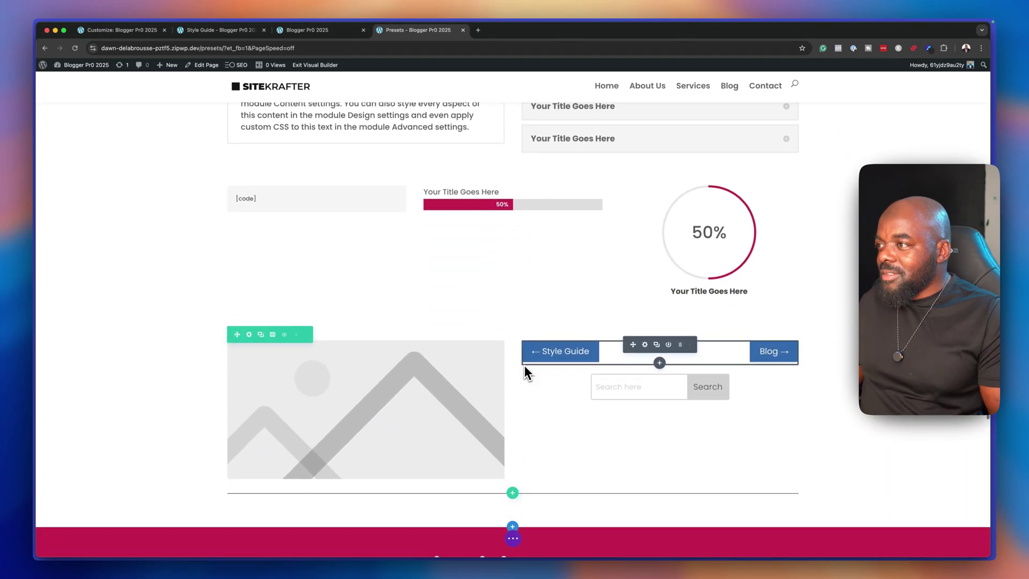
scroll(524, 371, down, 2)
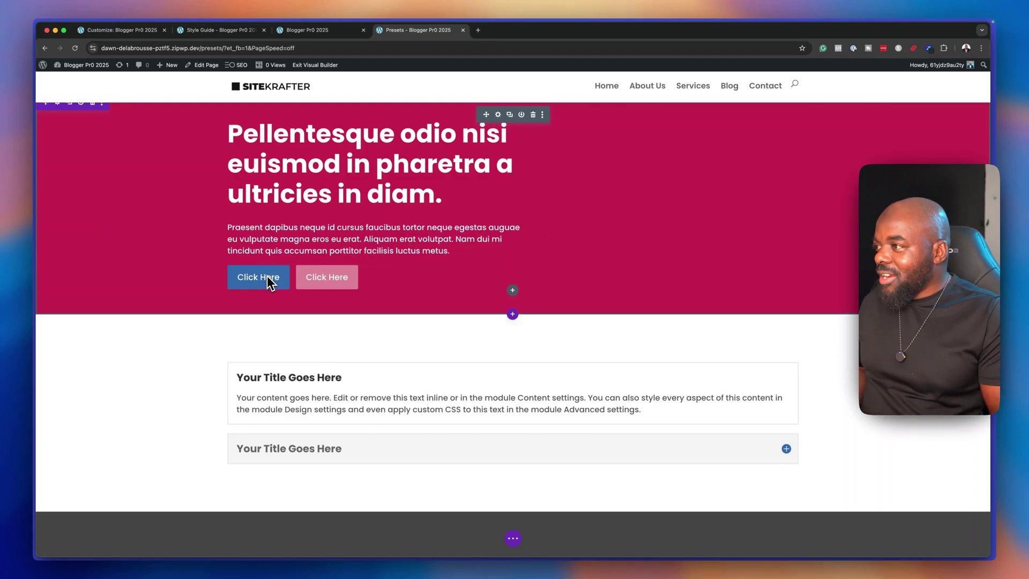
scroll(400, 292, down, 5)
scroll(405, 295, down, 5)
Scroll back up, visit the Style Guide page, then return to the SiteKrafter home page
scroll(406, 295, up, 15)
scroll(402, 284, up, 10)
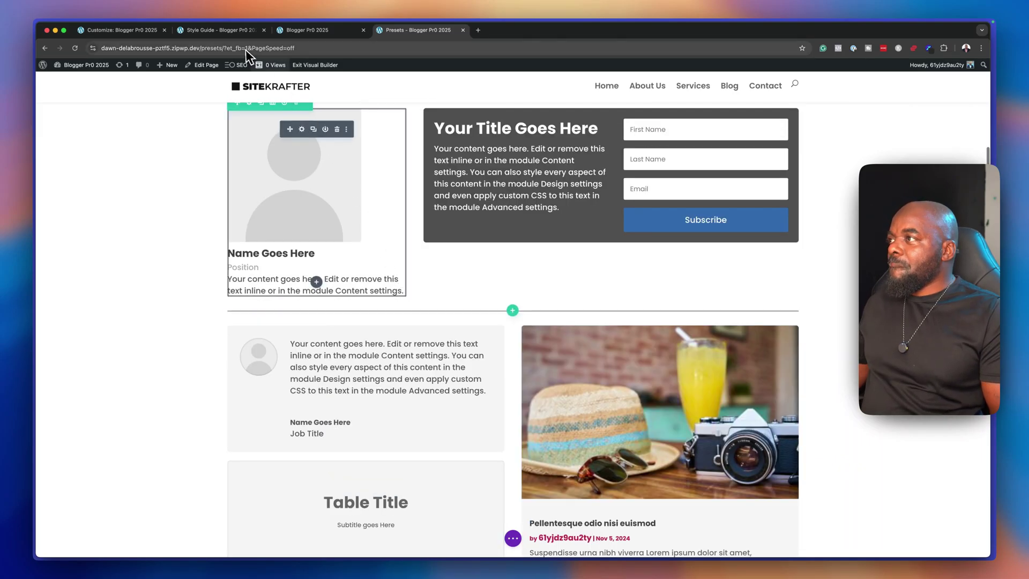
click(234, 31)
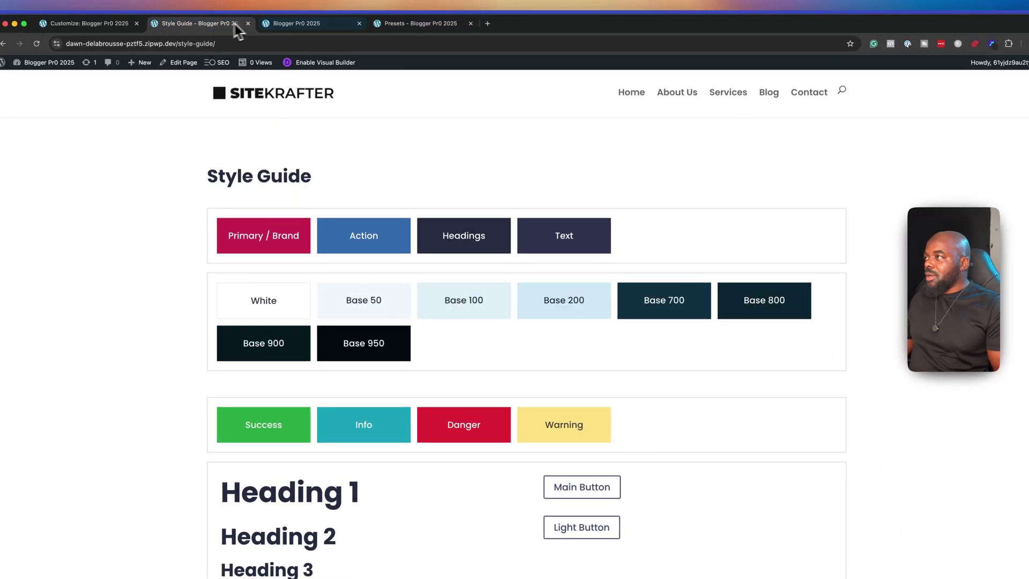
click(266, 30)
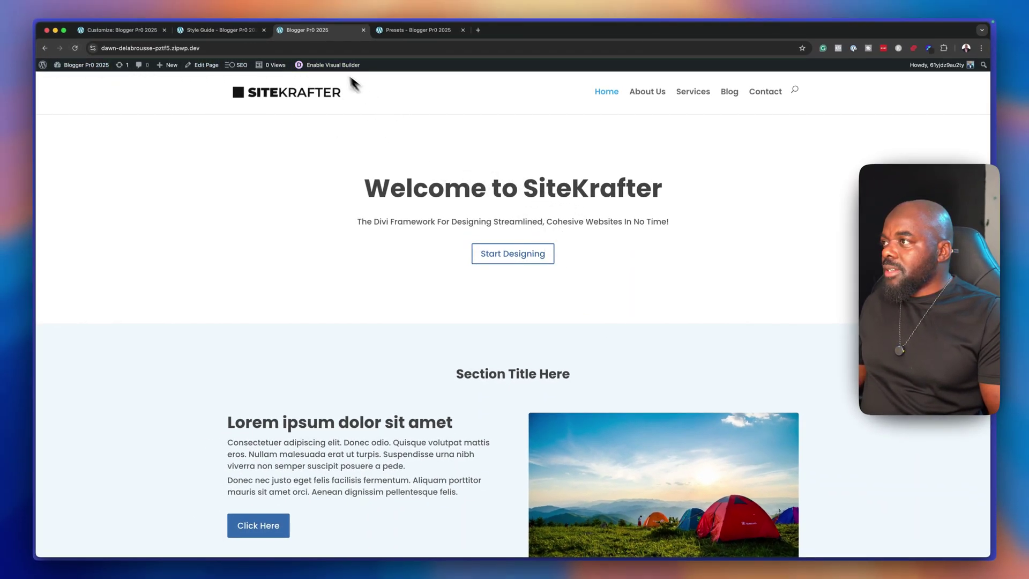
Enable the Visual Builder and add a one-column row with a Blurb module below the hero
click(325, 67)
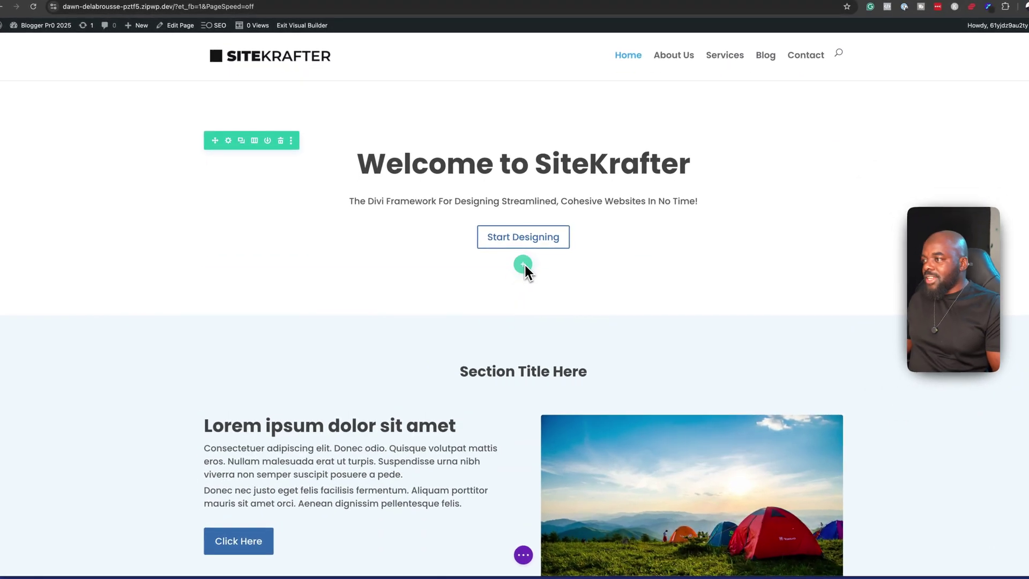
click(512, 278)
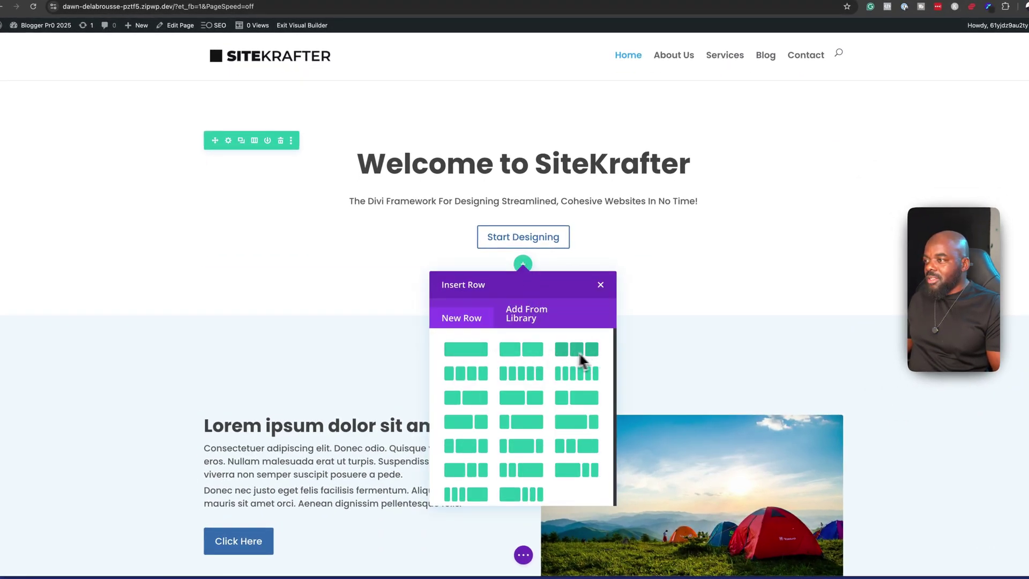
click(482, 349)
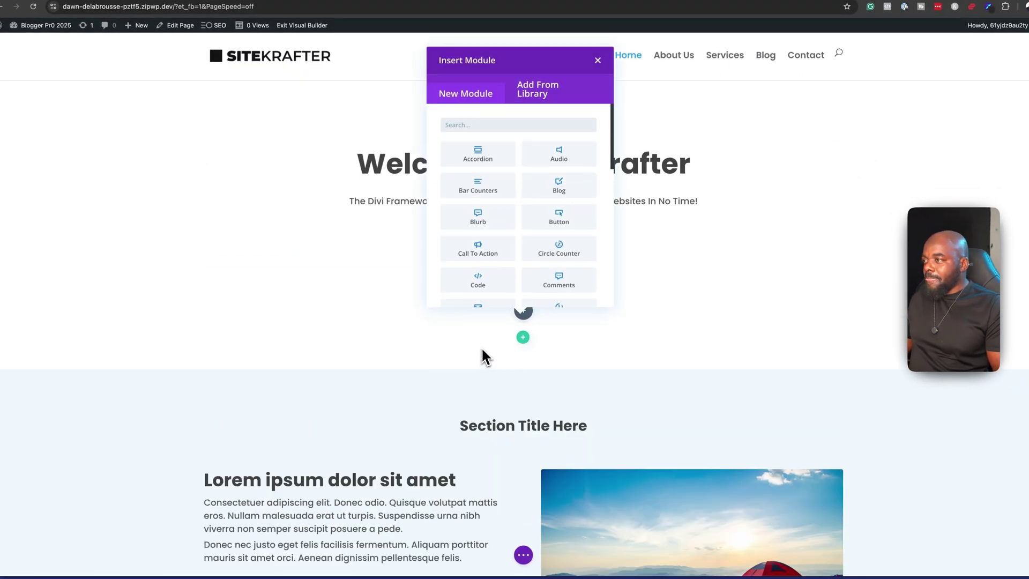
click(477, 220)
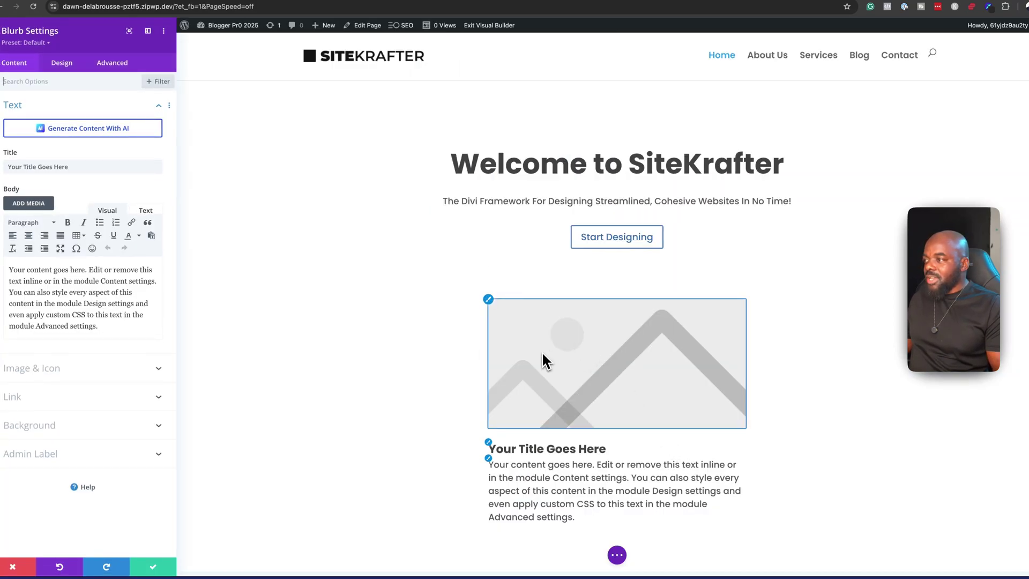
Replace the blurb body text from 'Design settings' onward with a single period
click(84, 308)
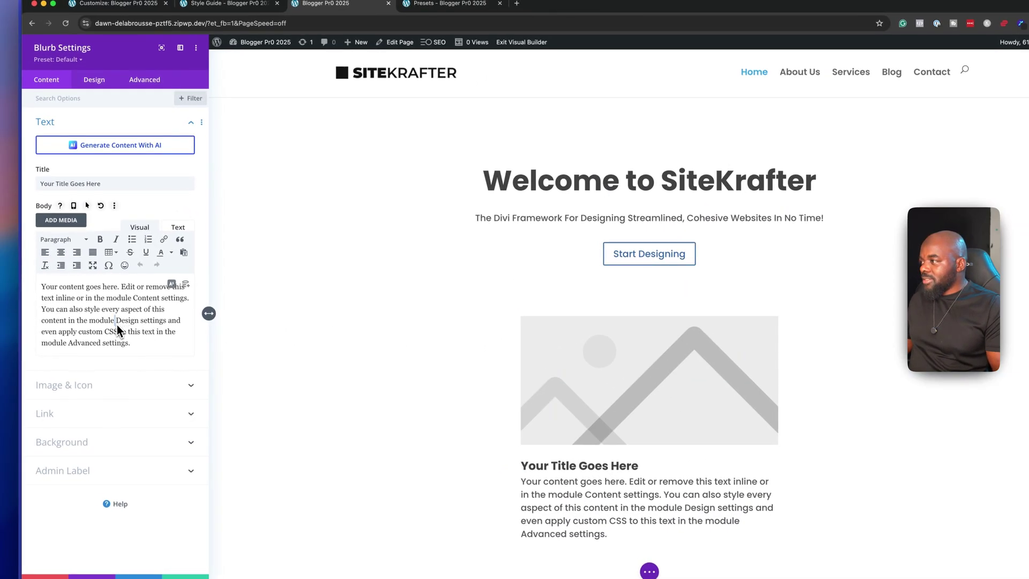
drag(117, 325, 135, 348)
key(BackSpace)
key(BackSpace)
text(.)
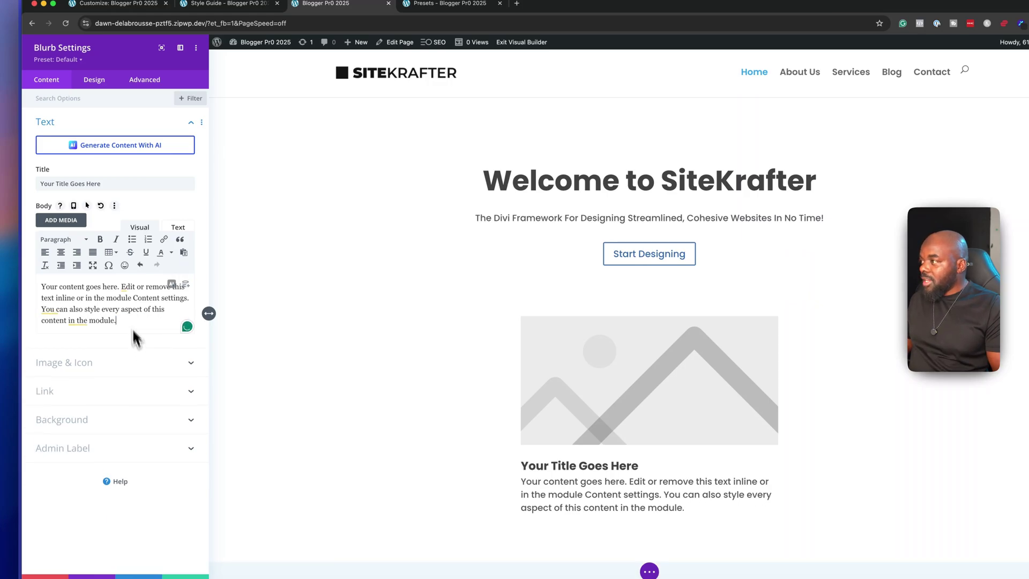
Switch the blurb's image to the lock icon under Image & Icon
click(94, 362)
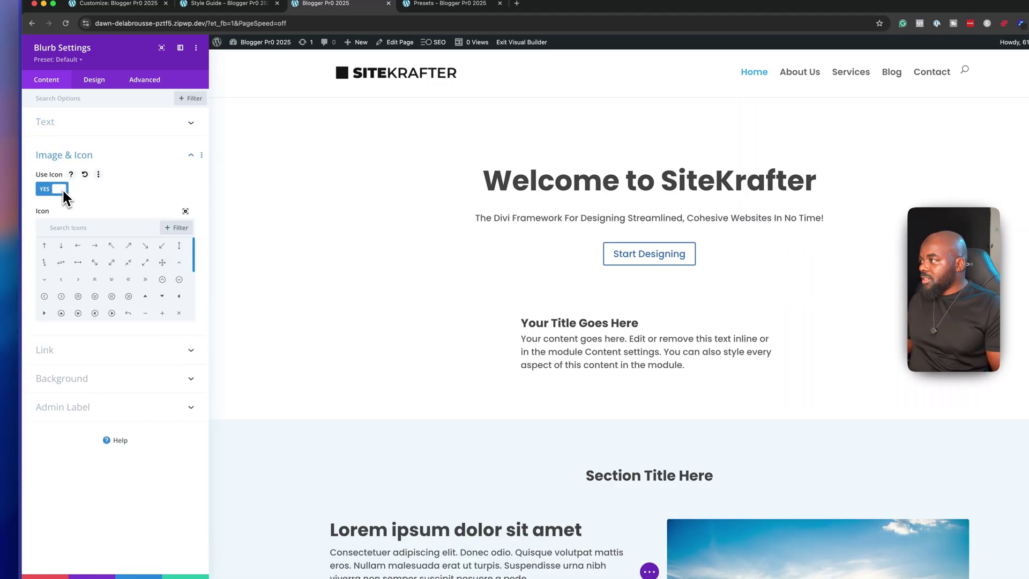
scroll(163, 304, down, 5)
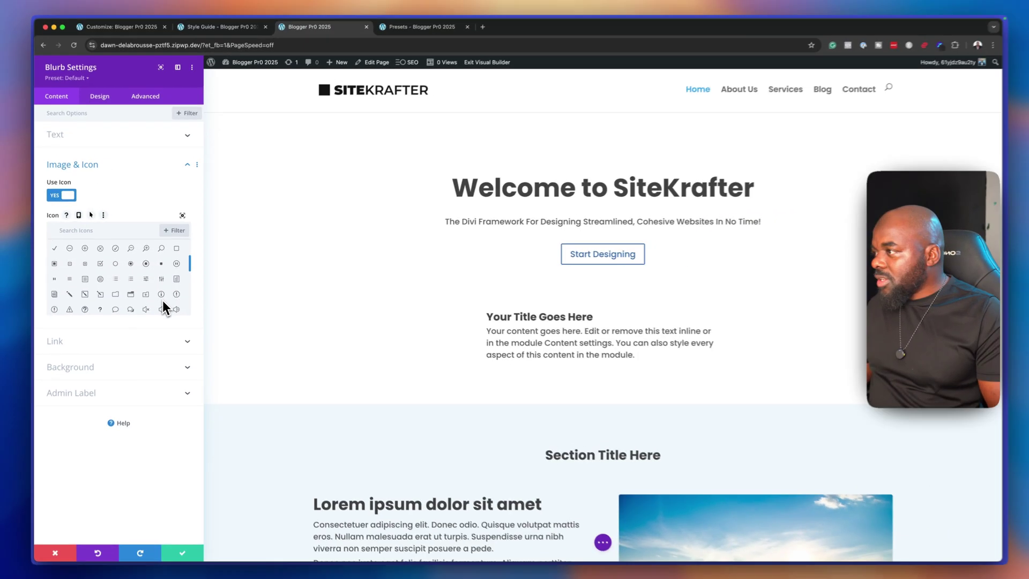
scroll(162, 303, down, 2)
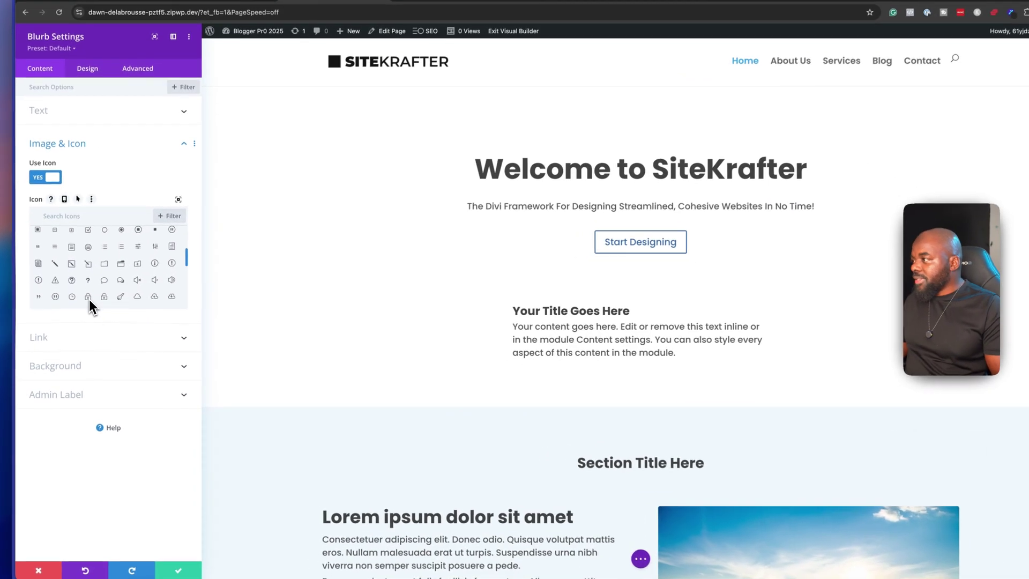
click(101, 303)
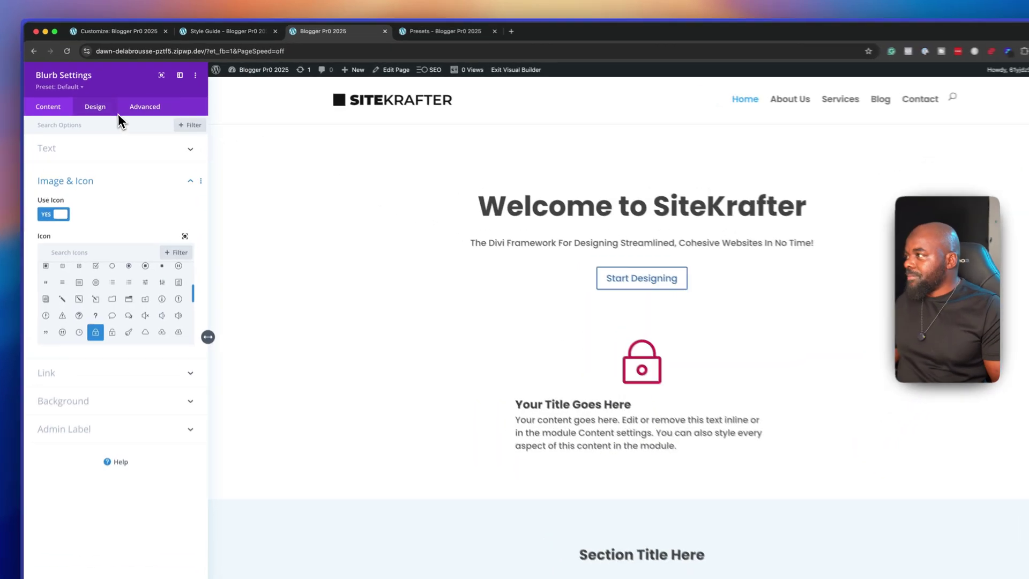
click(102, 99)
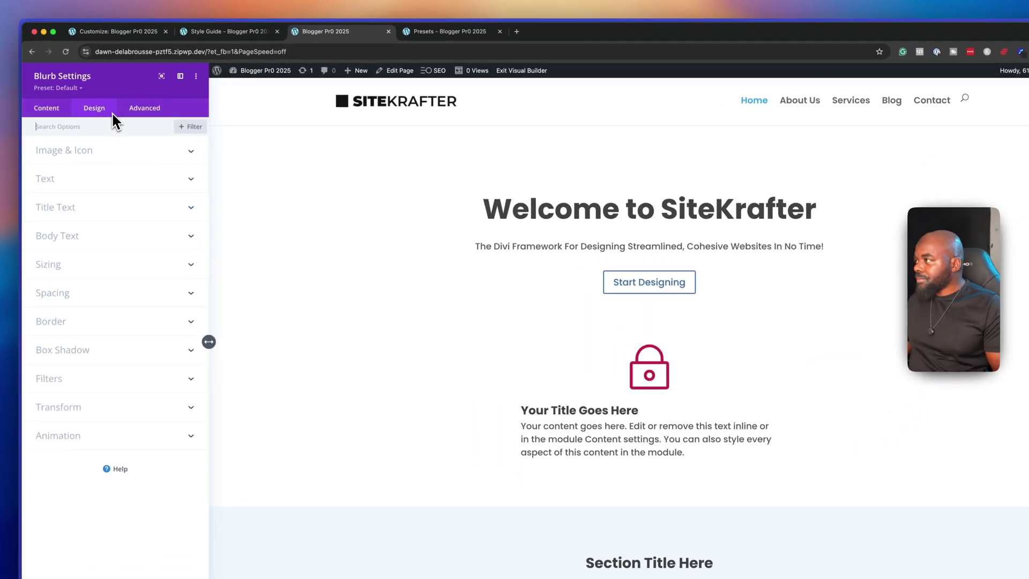
Center the blurb's title and body text and shrink the lock icon from 96px to 64px
click(81, 177)
click(95, 167)
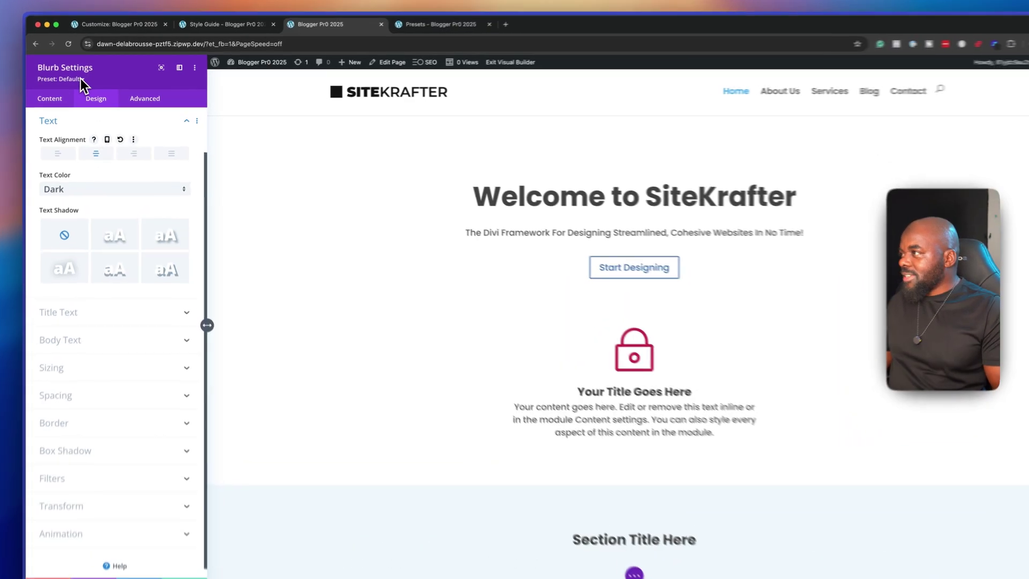
click(88, 80)
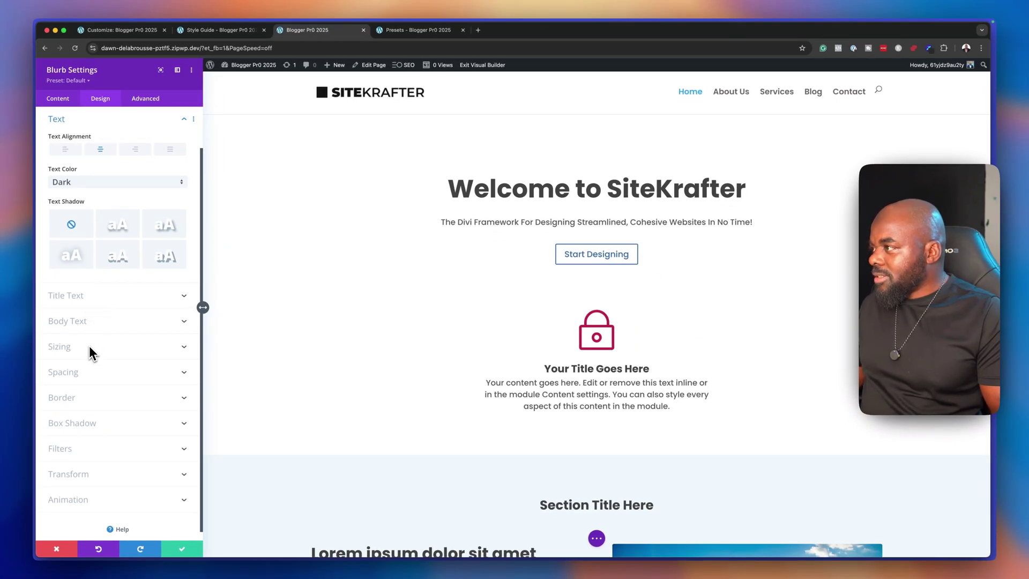
scroll(112, 138, up, 2)
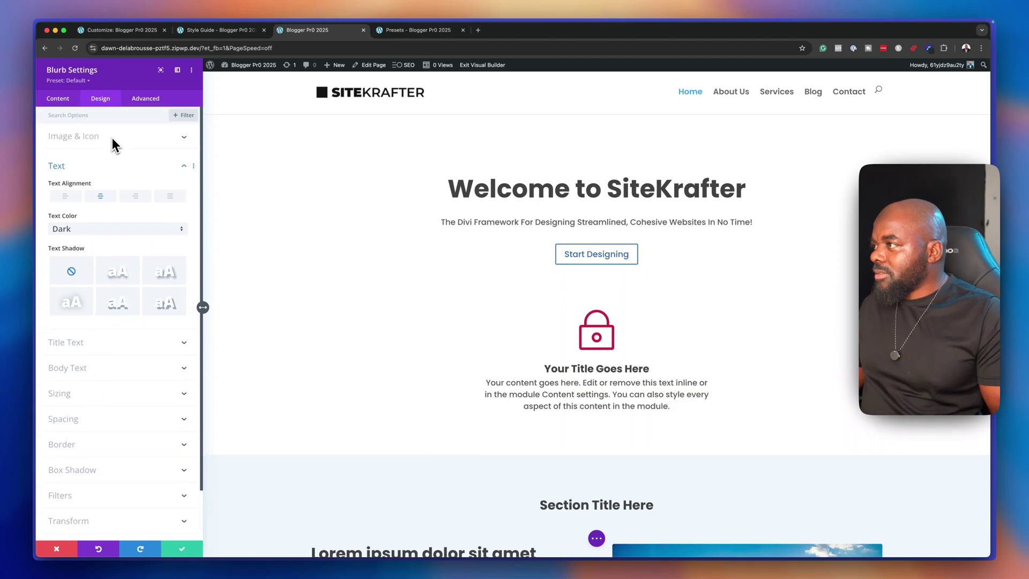
click(112, 137)
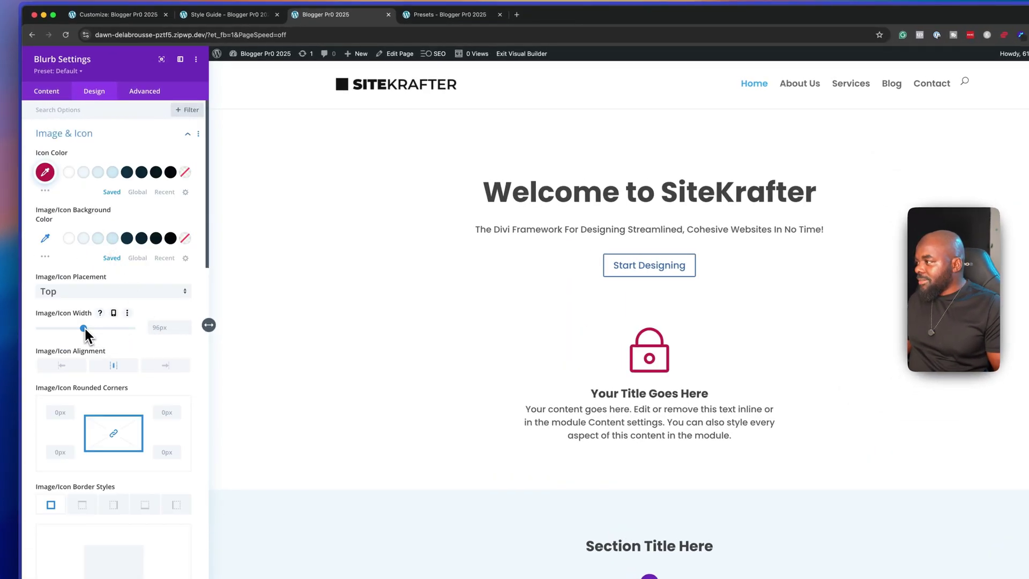
drag(85, 333, 70, 336)
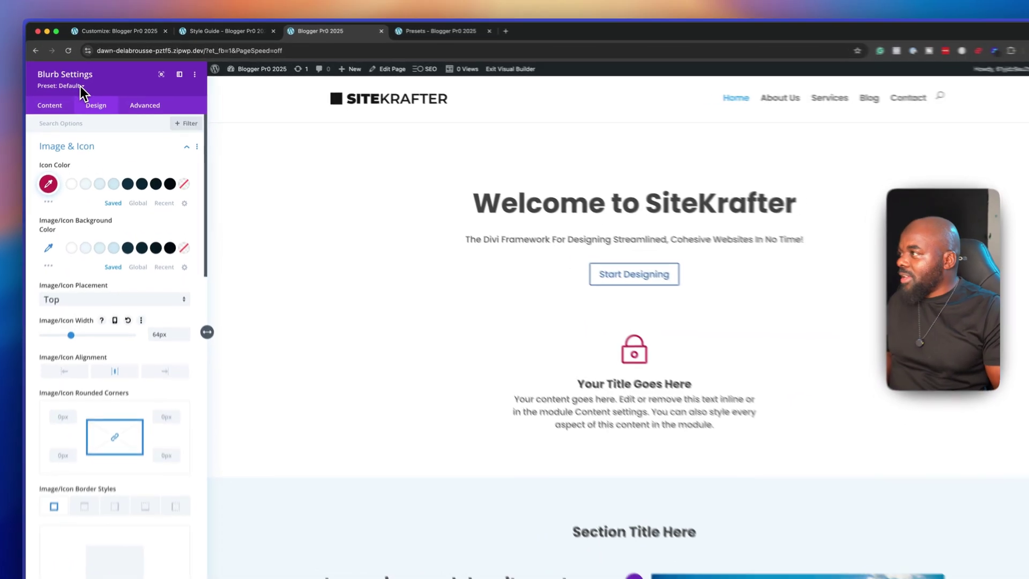
Update the sk-blurb-fluid preset with the blurb's current styles and save the blurb
click(87, 81)
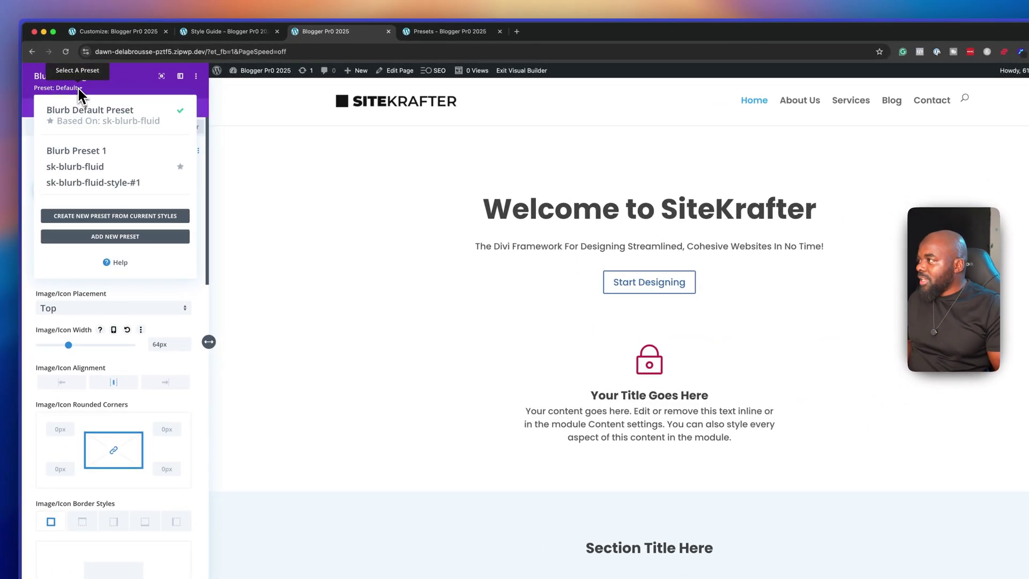
mouse_move(80, 152)
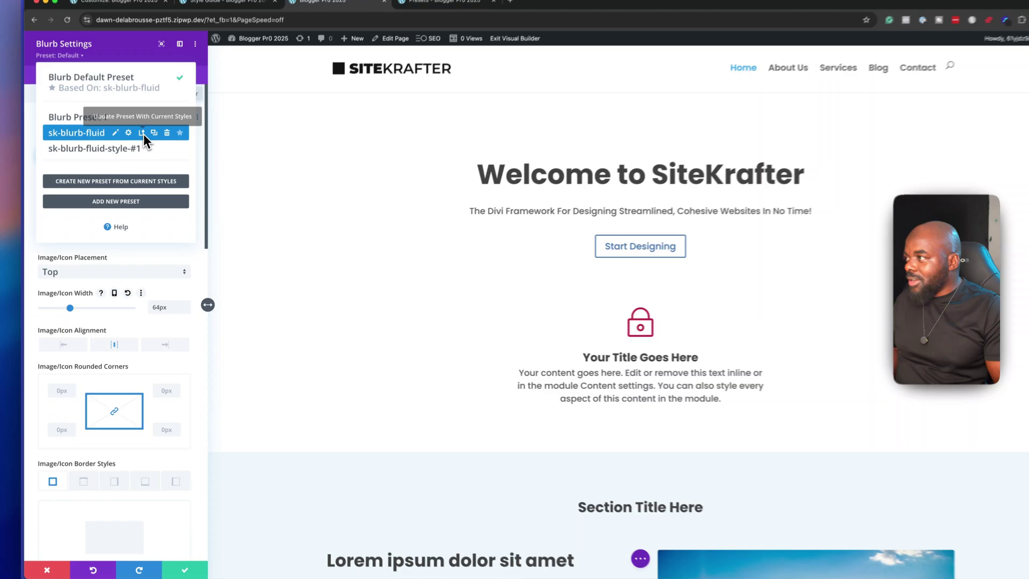
click(142, 151)
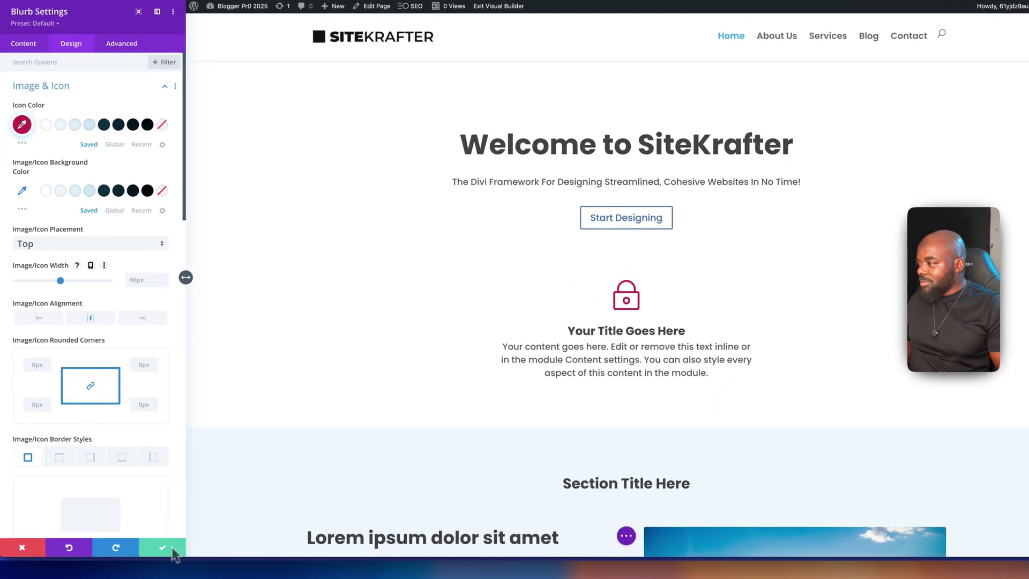
click(190, 551)
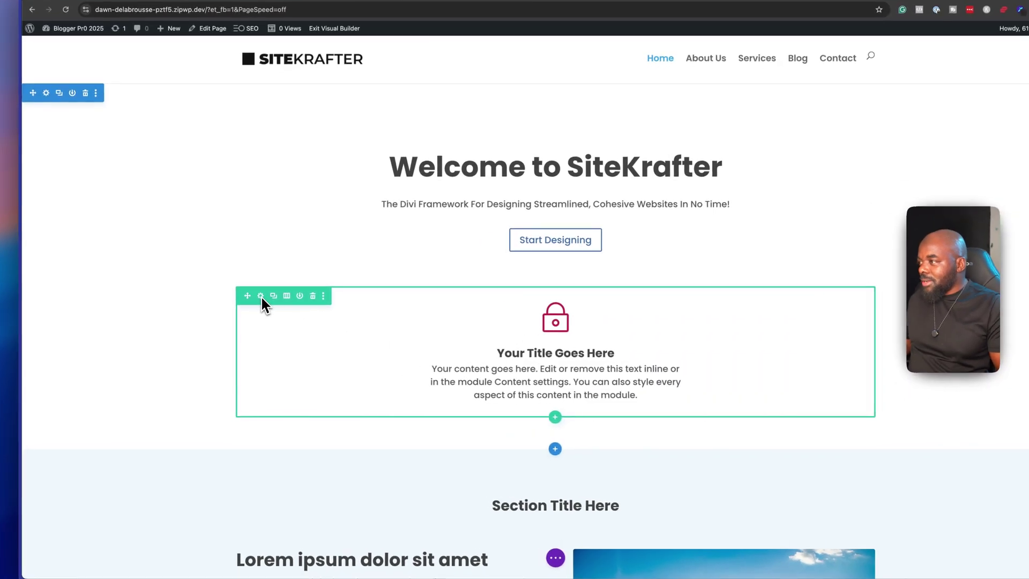
Duplicate the row's column twice for three lock-icon blurbs, save, and exit the builder
click(250, 303)
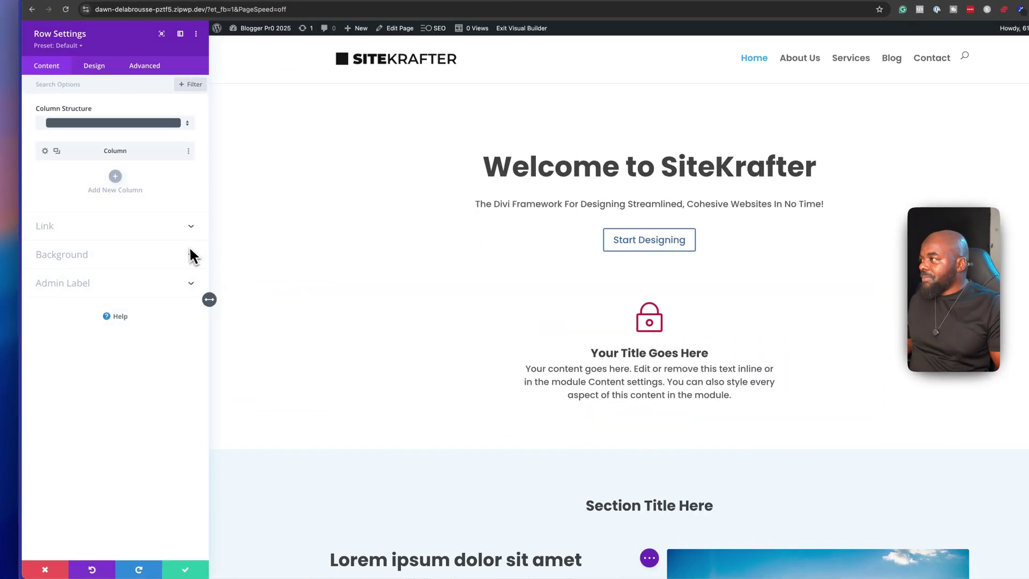
click(57, 150)
click(57, 150)
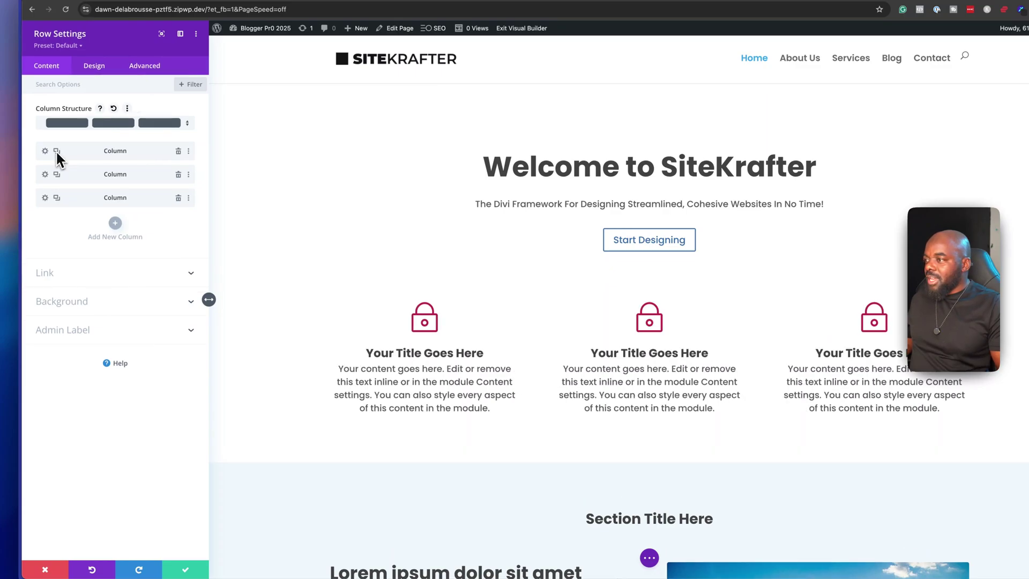
click(185, 569)
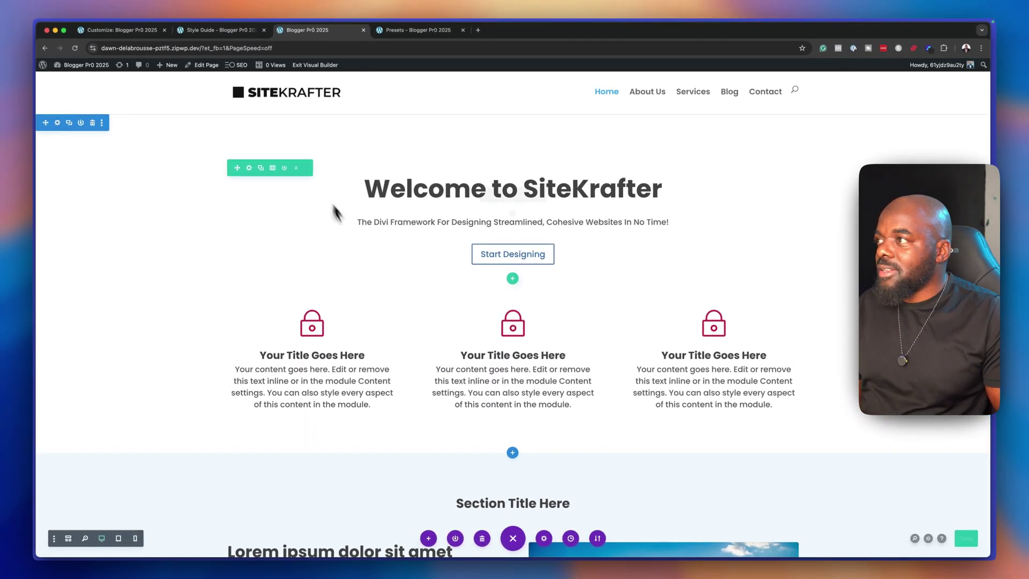
click(320, 64)
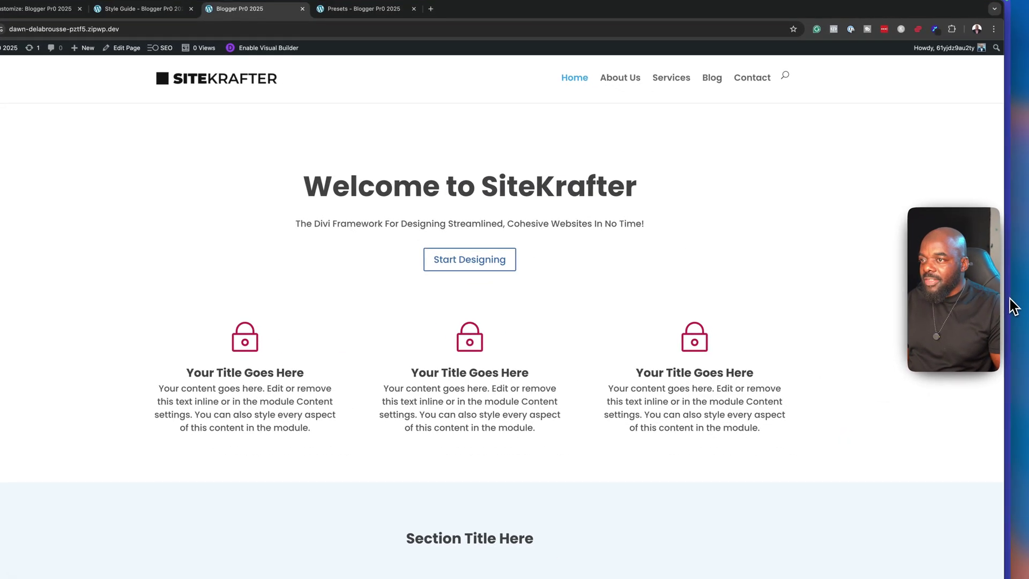
Resize the browser window narrower and back to preview the homepage blurb row at different widths
mouse_move(1007, 311)
mouse_down()
mouse_move(896, 294)
mouse_move(700, 291)
mouse_move(593, 275)
mouse_move(588, 262)
mouse_move(438, 253)
mouse_move(245, 268)
mouse_move(345, 285)
mouse_move(1000, 294)
mouse_up()
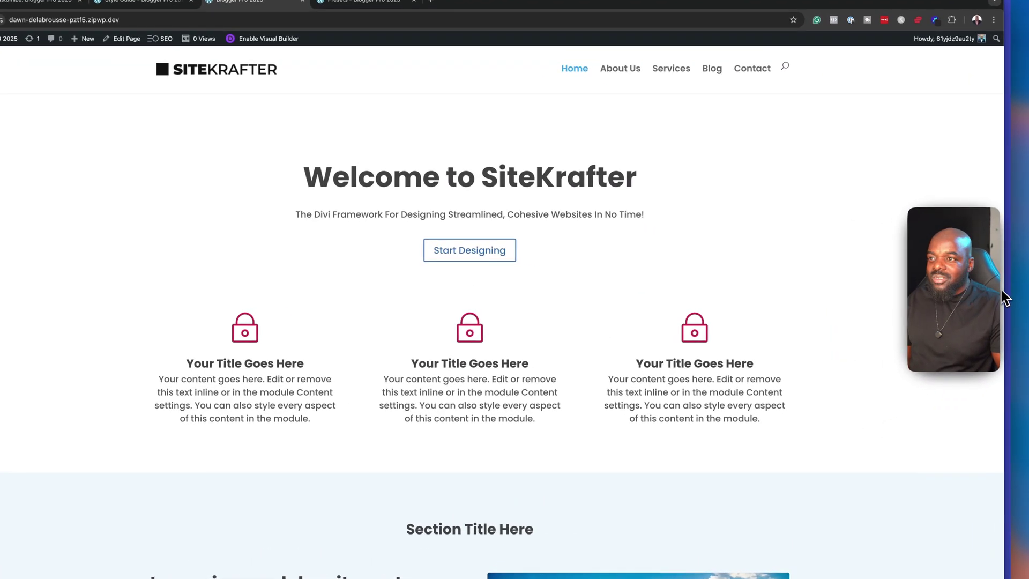
drag(1005, 291, 1011, 291)
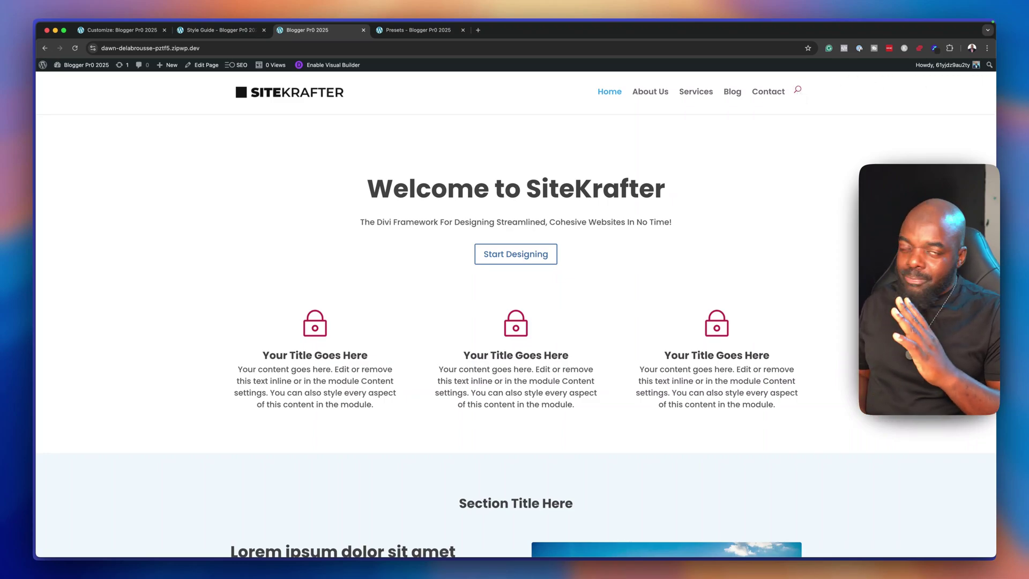
Search the site for 'lorem' and scroll through the three result cards
click(794, 99)
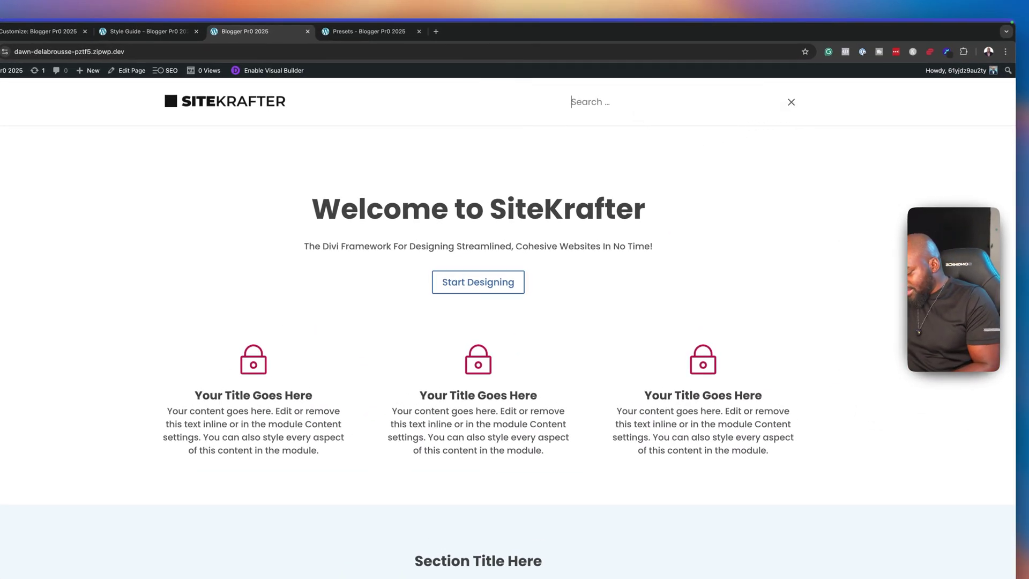
text(lorem)
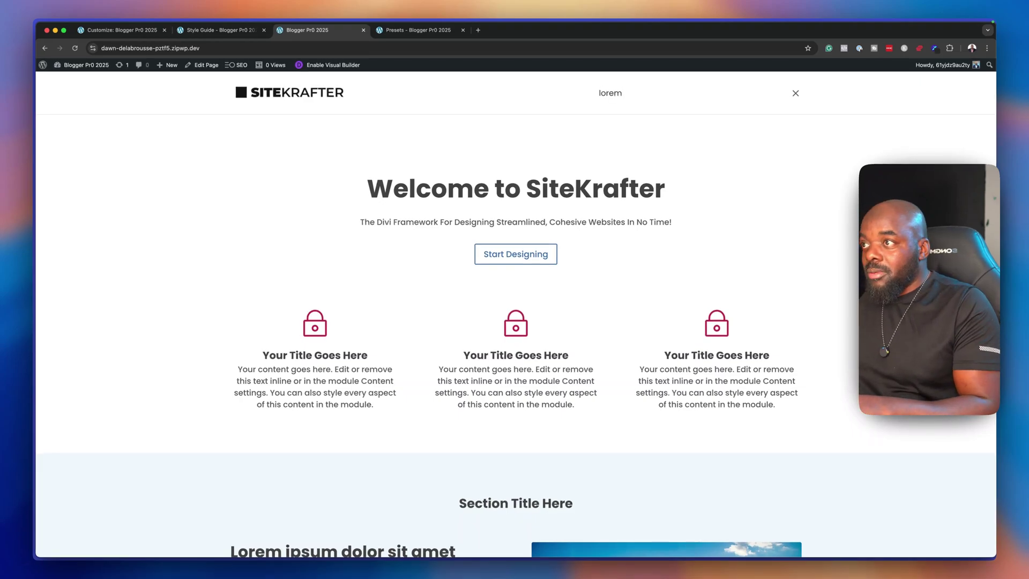
key(Return)
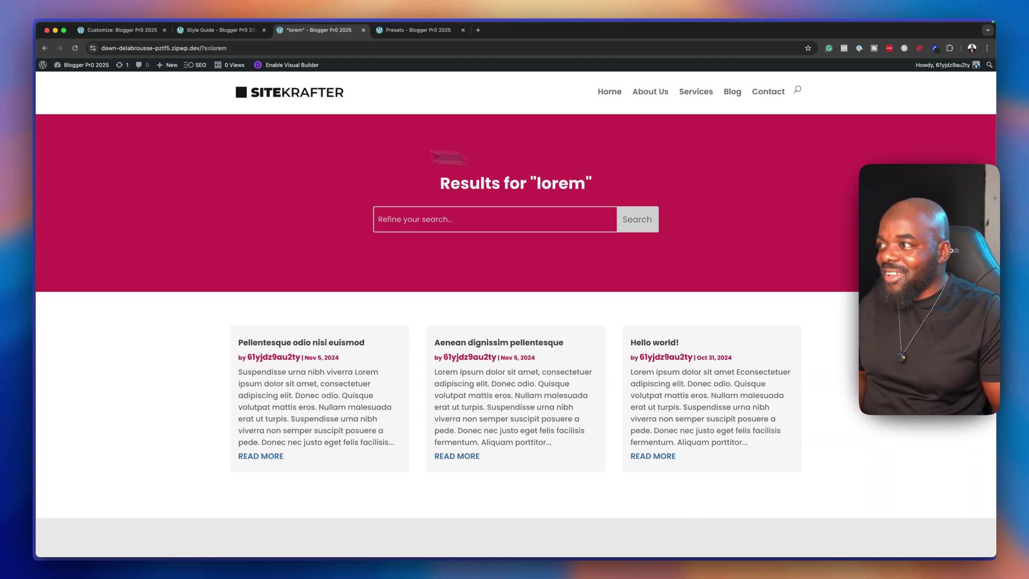
scroll(389, 395, down, 2)
scroll(388, 392, down, 3)
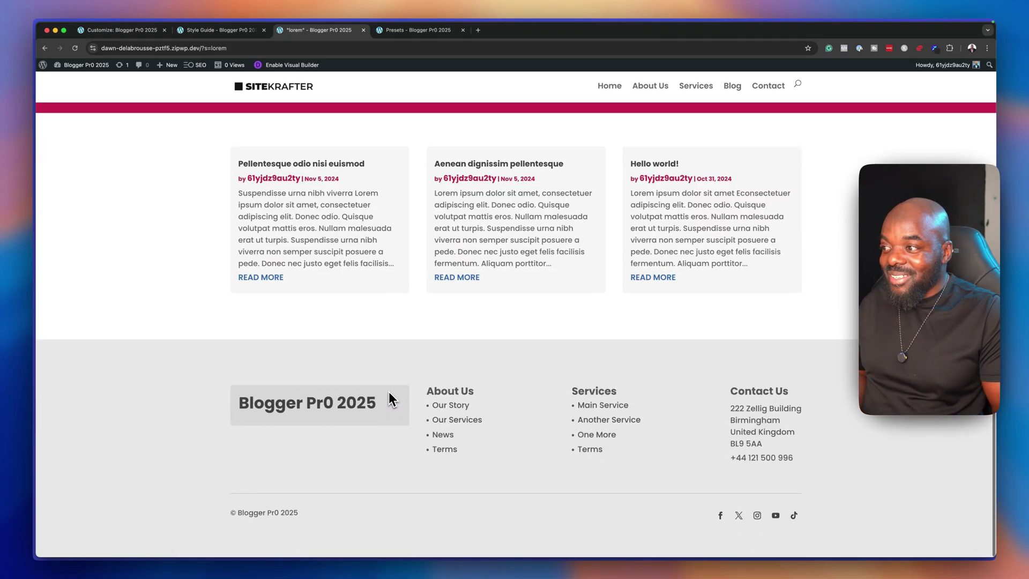
scroll(389, 392, up, 5)
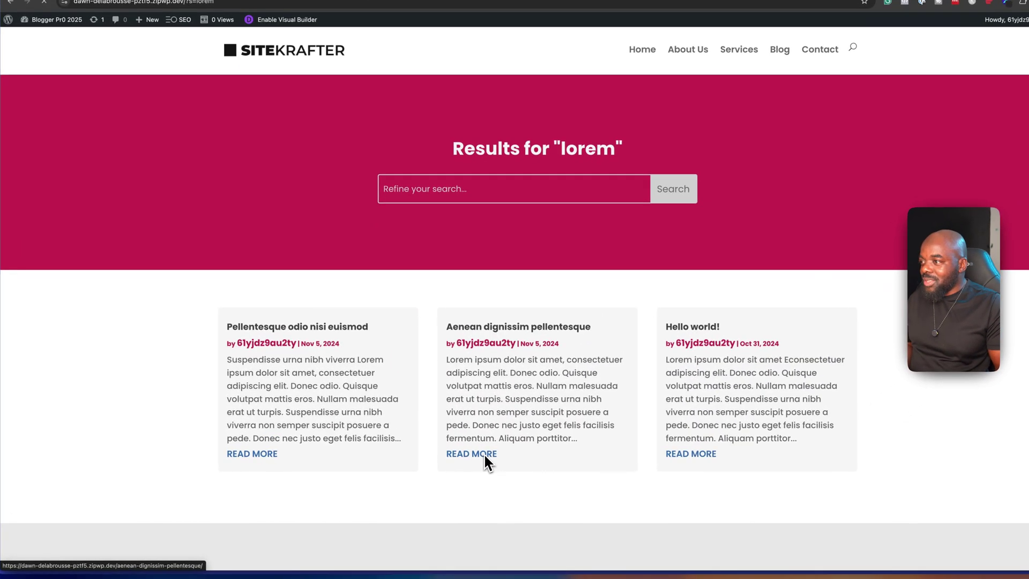
Open the 'Aenean dignissim pellentesque' post and scroll down to its comment form and back
click(467, 452)
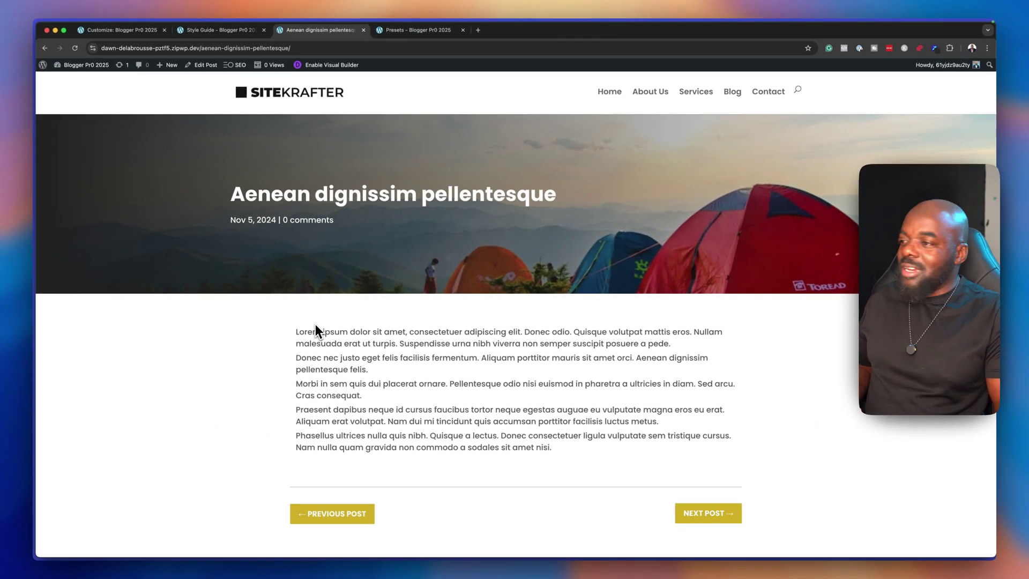
scroll(315, 327, down, 2)
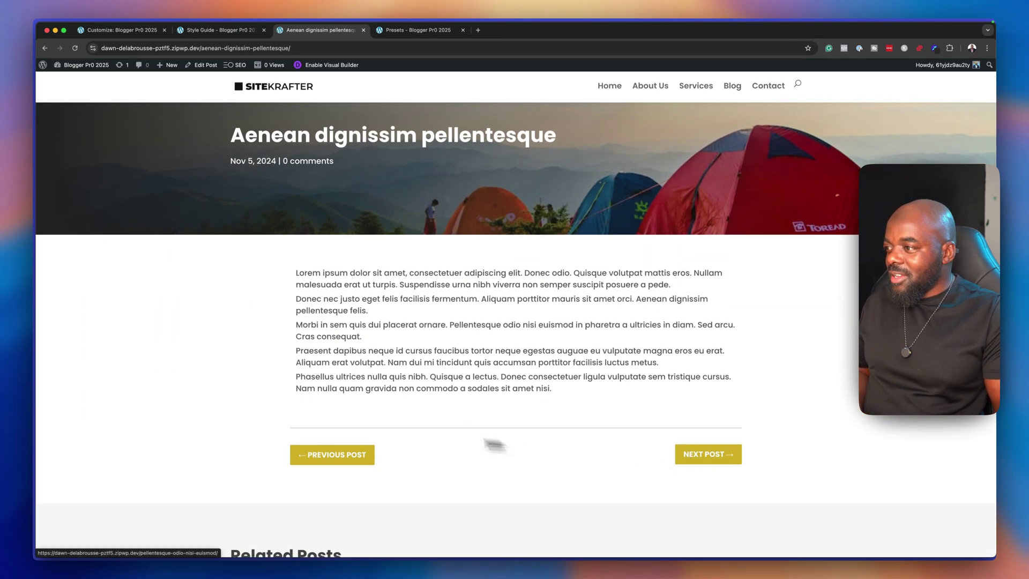
scroll(369, 437, down, 5)
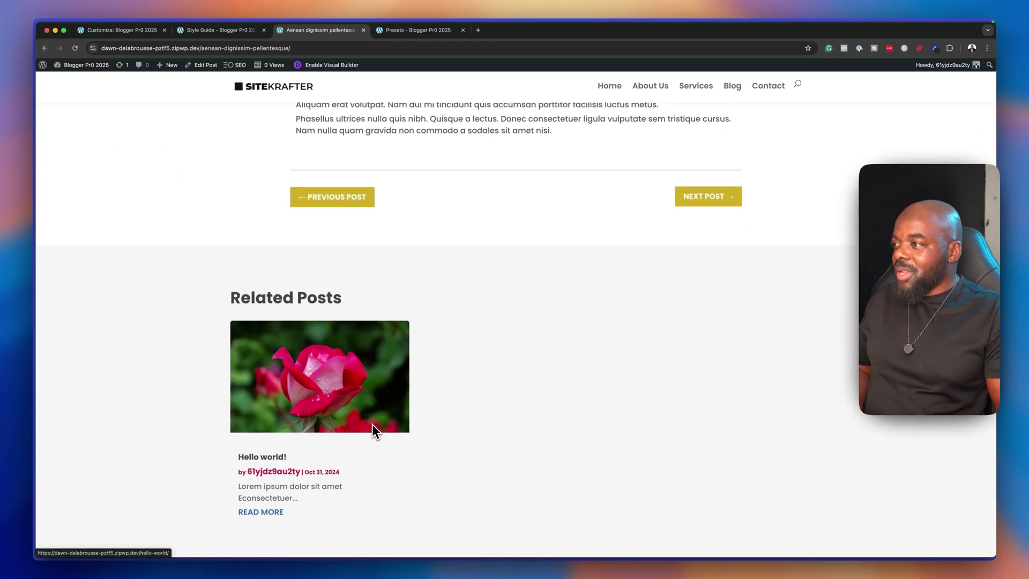
scroll(372, 426, down, 2)
scroll(377, 364, down, 7)
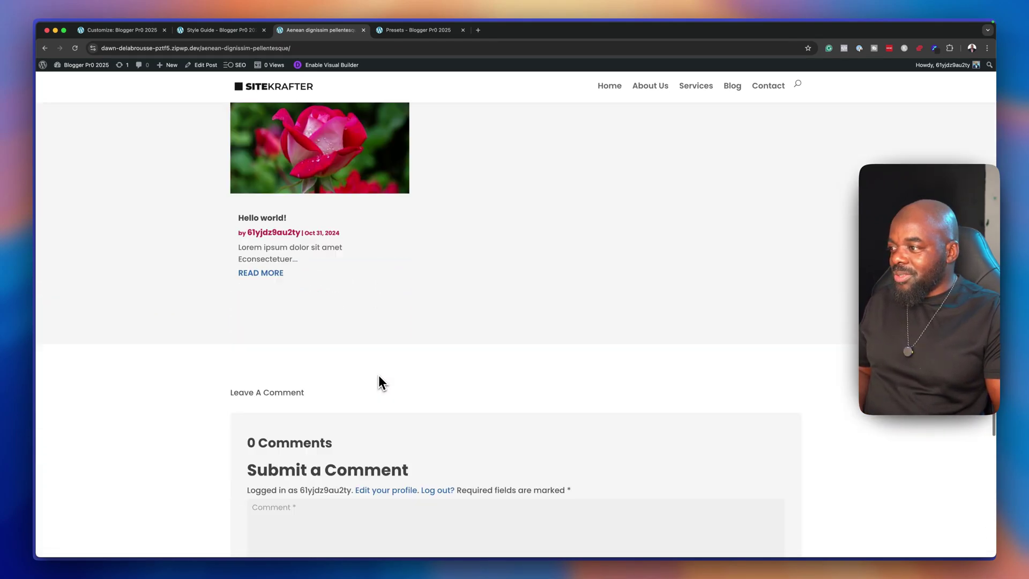
scroll(477, 349, down, 2)
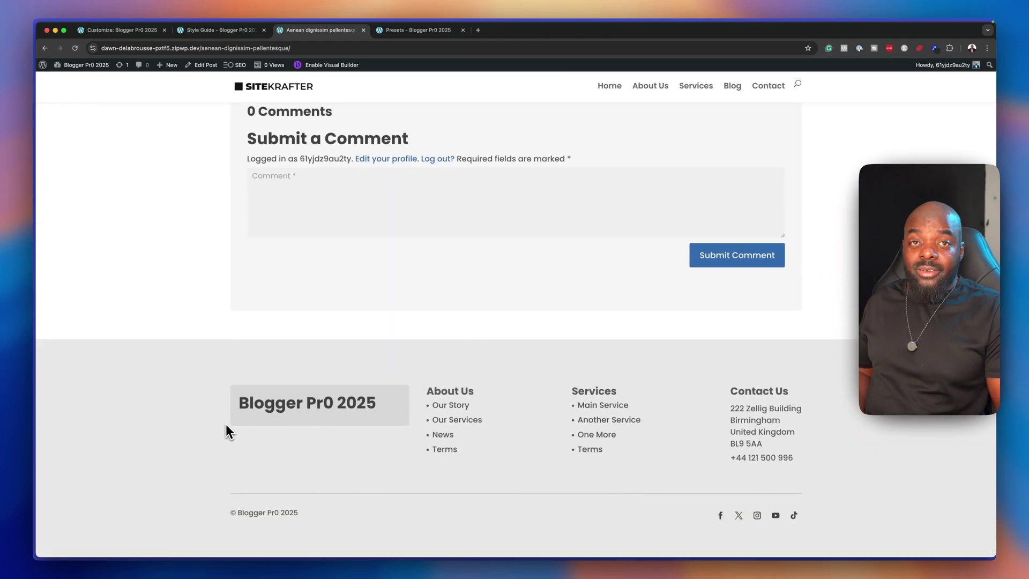
scroll(227, 423, up, 15)
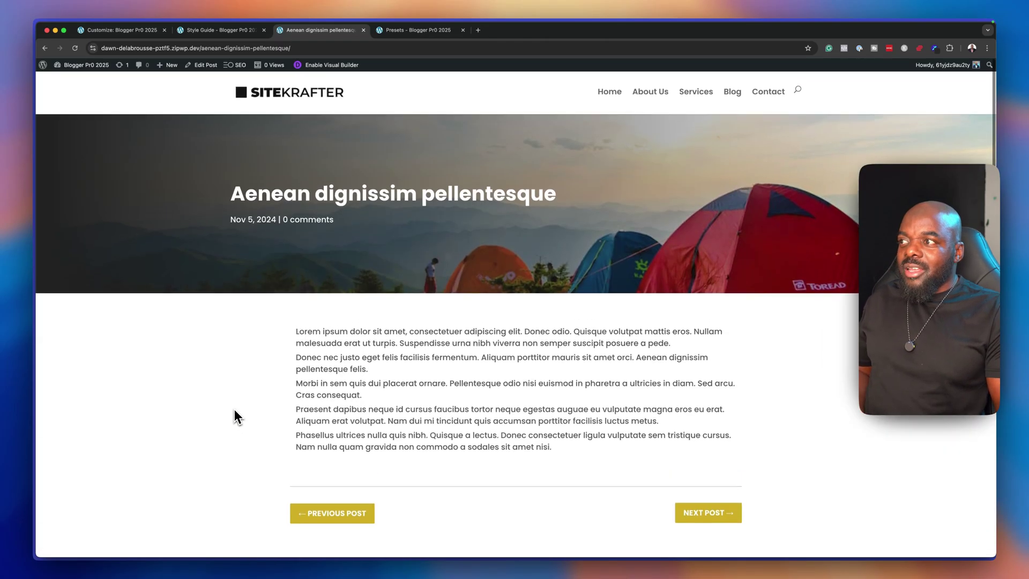